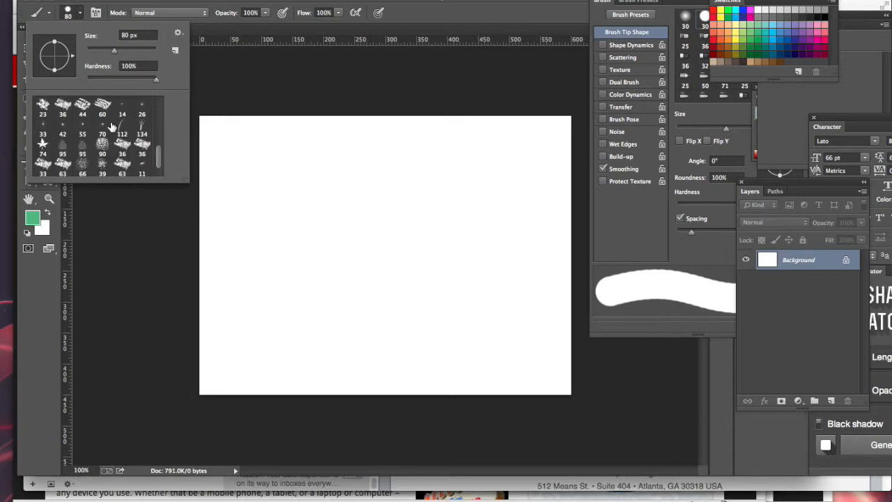
{"action": "scroll", "coordinate": [112, 127], "scroll_direction": "up", "scroll_amount": 8}
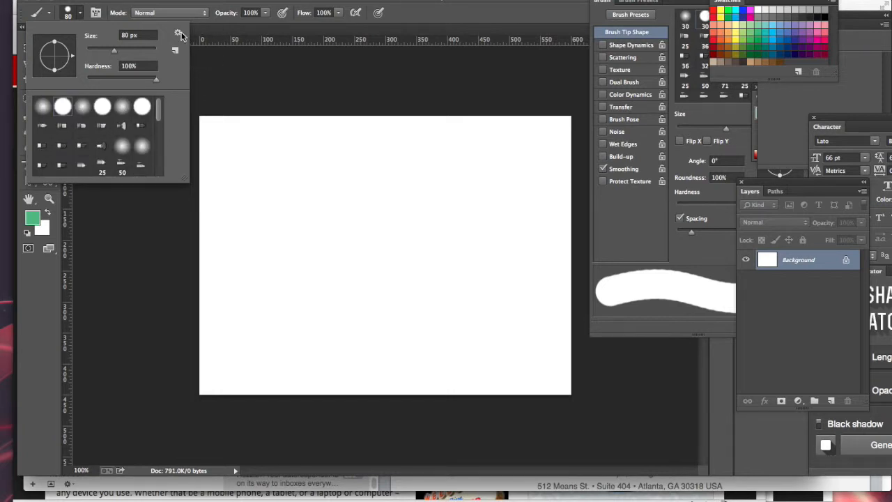
{"action": "left_click", "coordinate": [222, 23]}
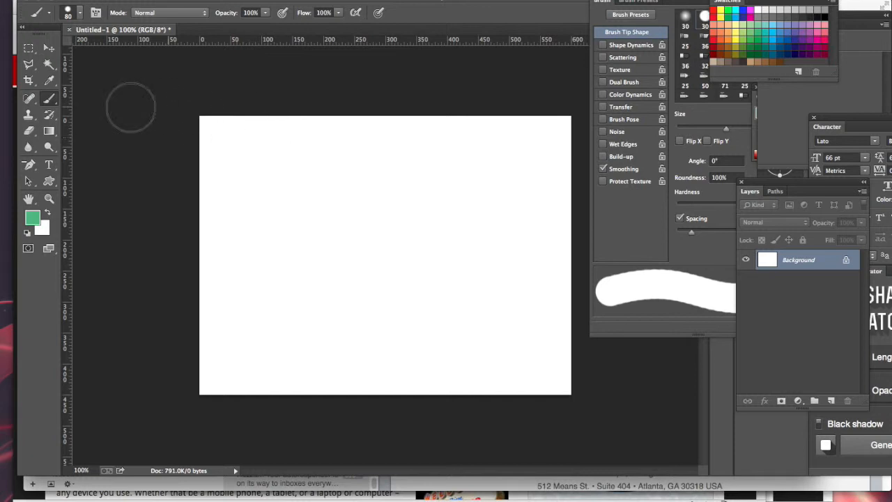
{"action": "left_click", "coordinate": [48, 47]}
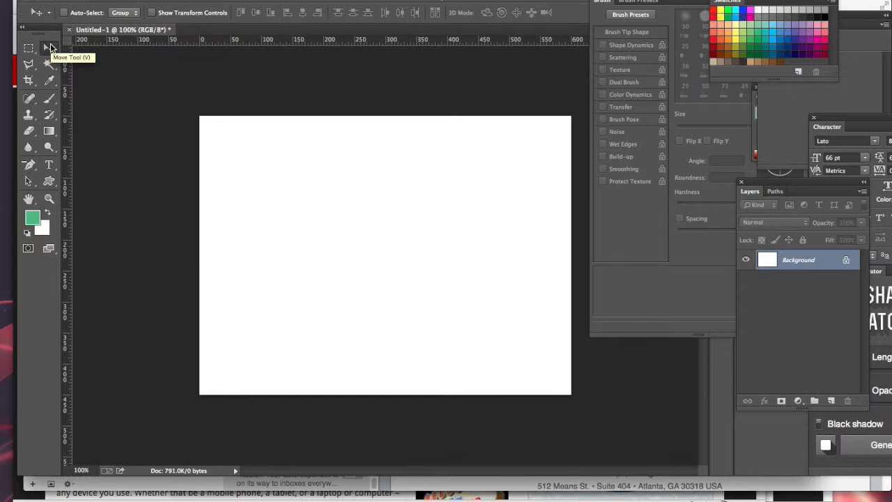
Activate the Custom Shape tool with the scalloped ring as its shape.
{"action": "left_click", "coordinate": [49, 181]}
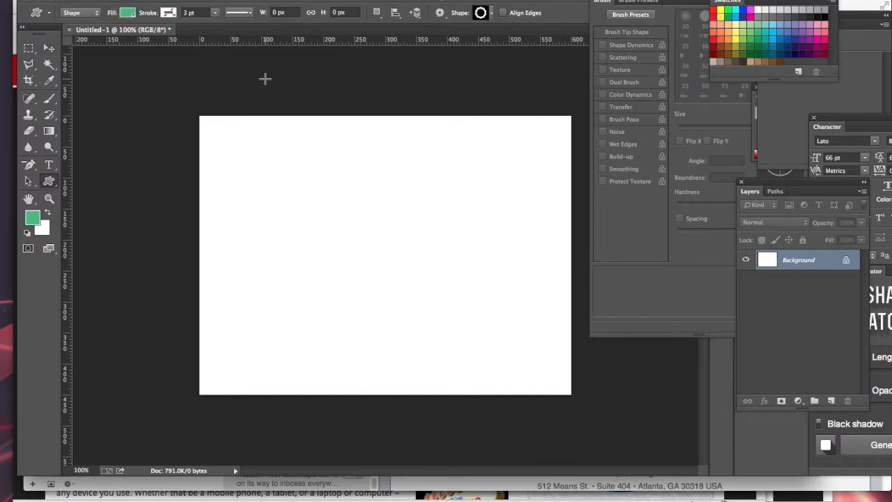
{"action": "left_click", "coordinate": [47, 186]}
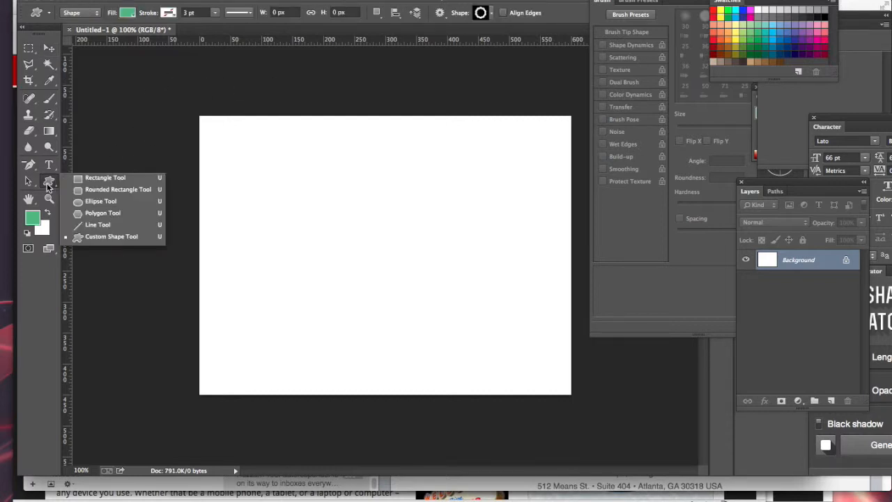
{"action": "left_click", "coordinate": [100, 238]}
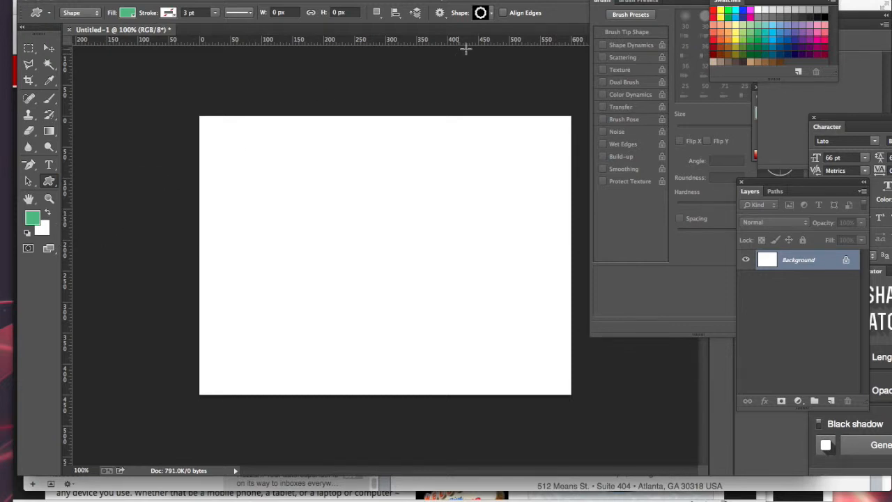
{"action": "left_click", "coordinate": [490, 15]}
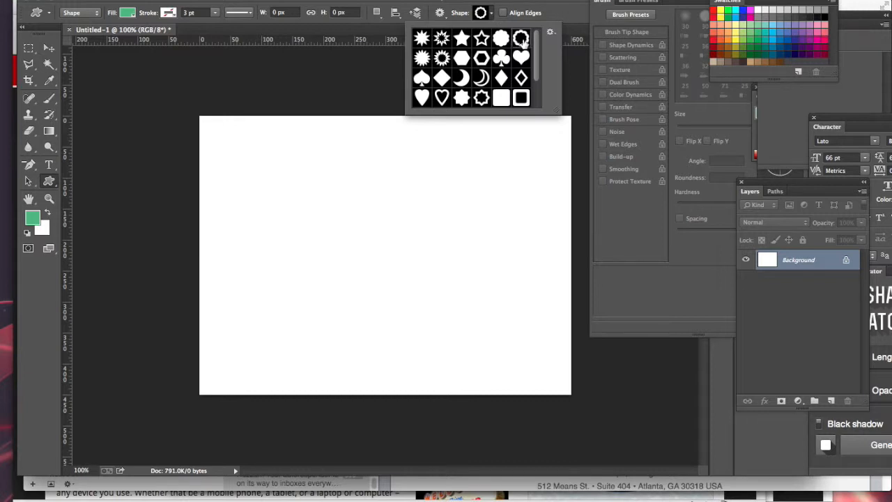
{"action": "left_click", "coordinate": [505, 1]}
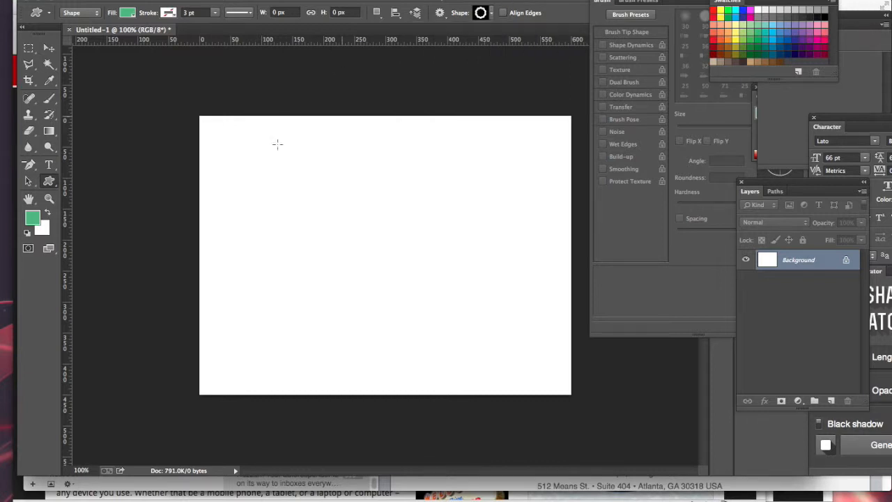
Set the shape fill to black and draw a scalloped ring about 244 by 251 px near the middle of the canvas.
{"action": "left_click", "coordinate": [128, 13]}
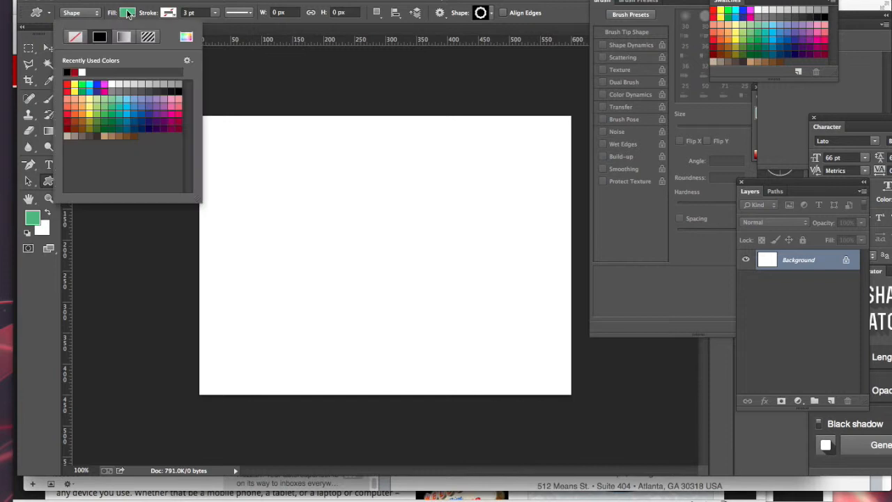
{"action": "left_click", "coordinate": [183, 91]}
{"action": "left_click", "coordinate": [271, 55]}
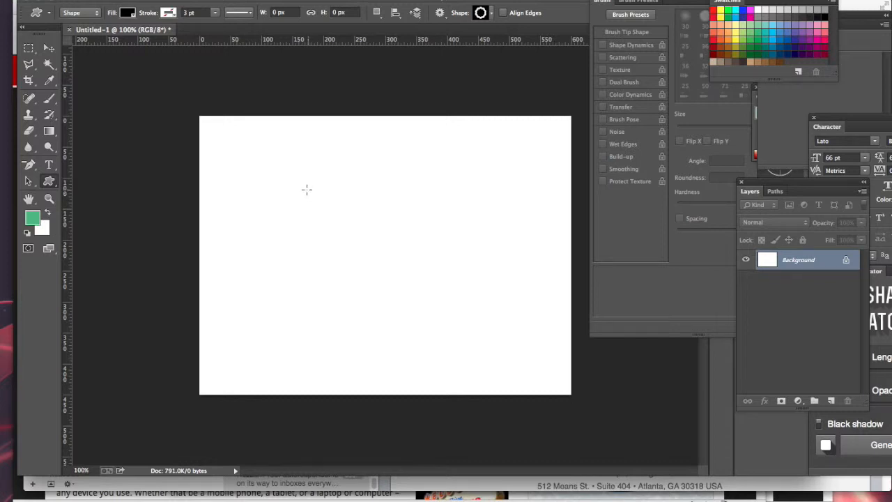
{"action": "left_click_drag", "start_coordinate": [306, 190], "coordinate": [527, 341]}
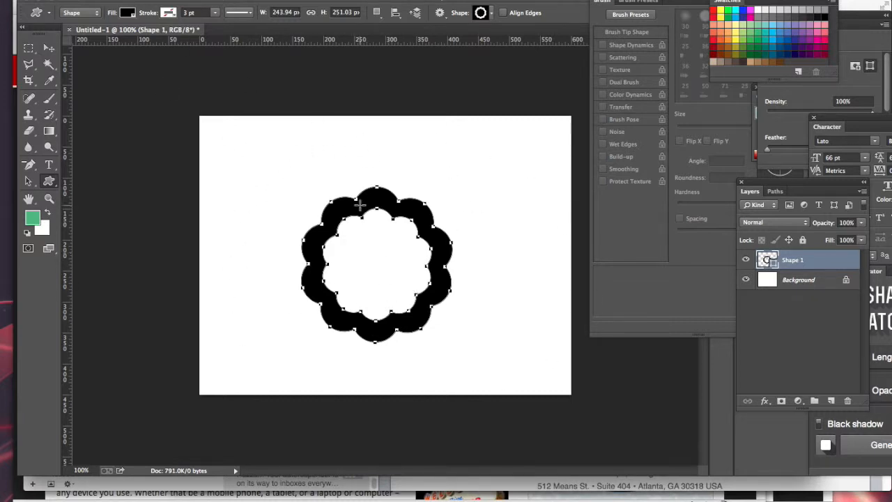
{"action": "left_click", "coordinate": [49, 50]}
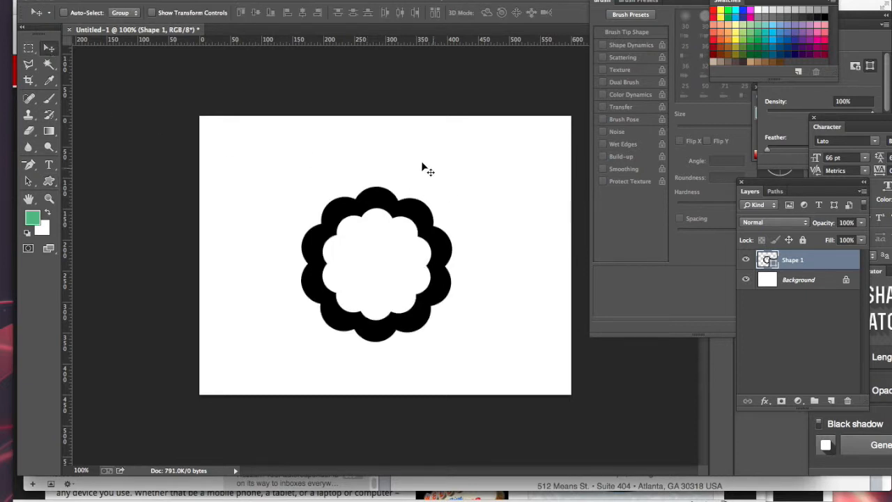
{"action": "left_click", "coordinate": [29, 48]}
{"action": "left_click_drag", "start_coordinate": [255, 154], "coordinate": [501, 373]}
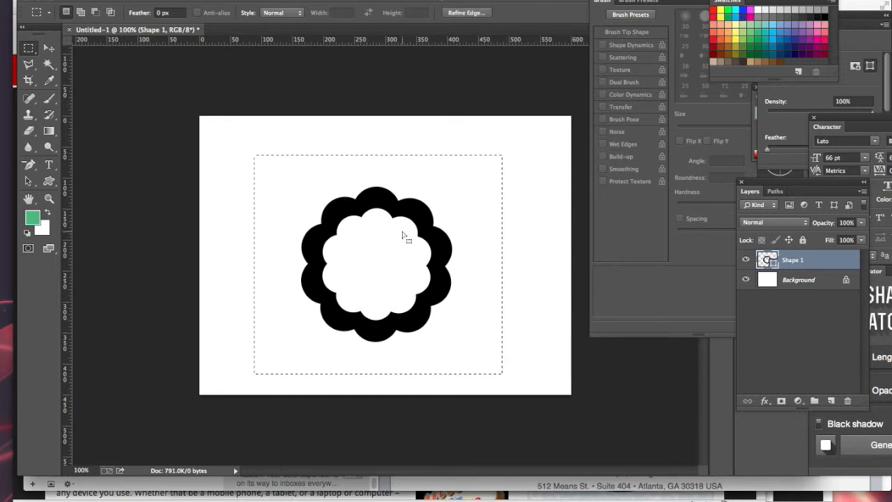
{"action": "left_click", "coordinate": [127, 0]}
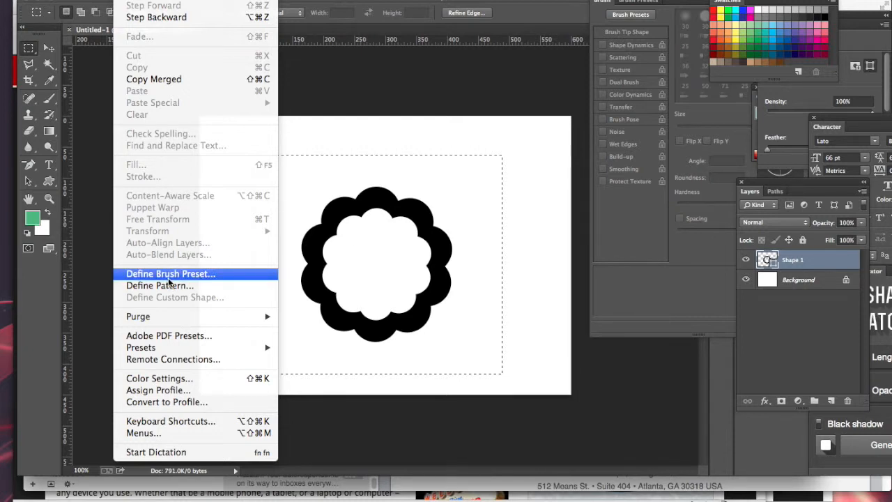
{"action": "left_click", "coordinate": [332, 6]}
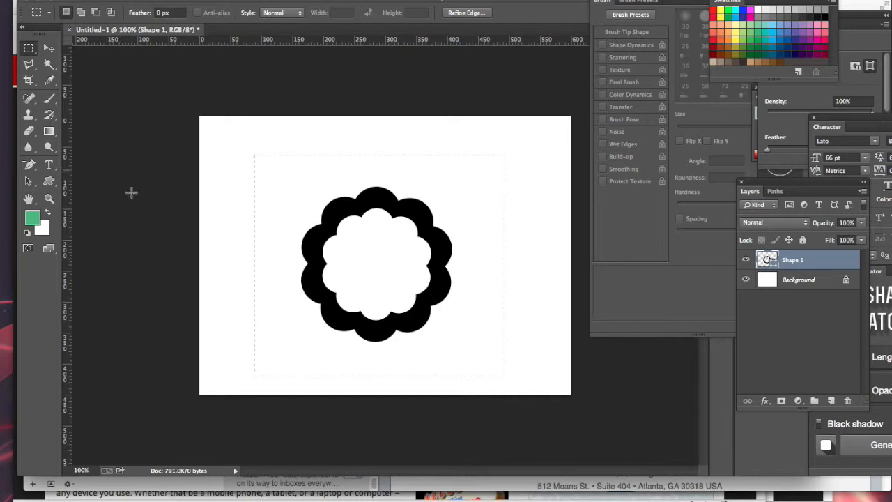
{"action": "left_click", "coordinate": [283, 190]}
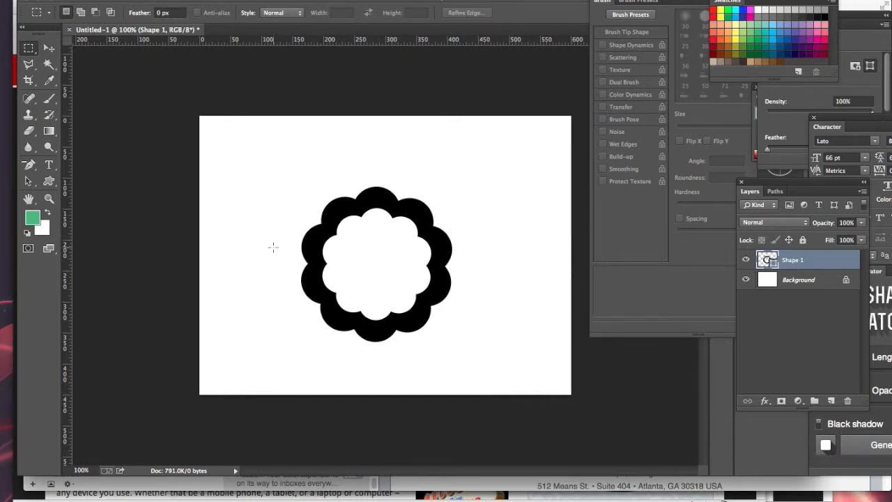
Select the scalloped ring's path and define it as a brush preset named Sampled Brush 1.
{"action": "left_click", "coordinate": [28, 181]}
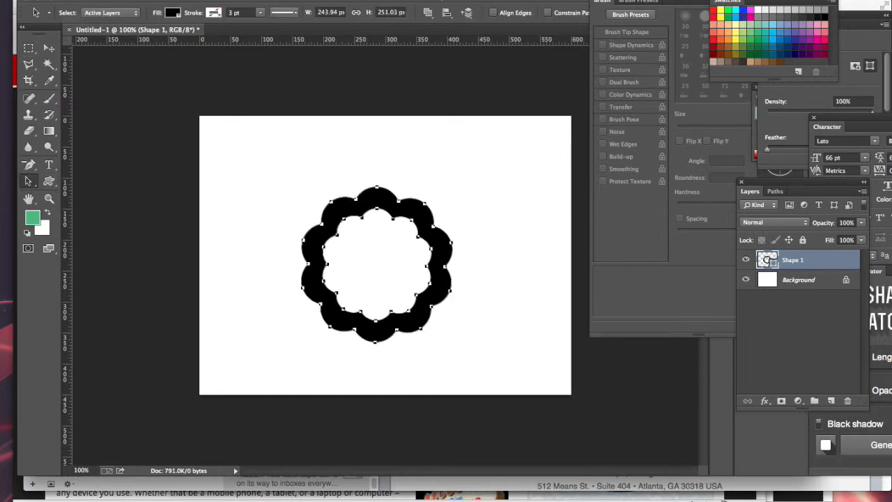
{"action": "left_click", "coordinate": [126, 0]}
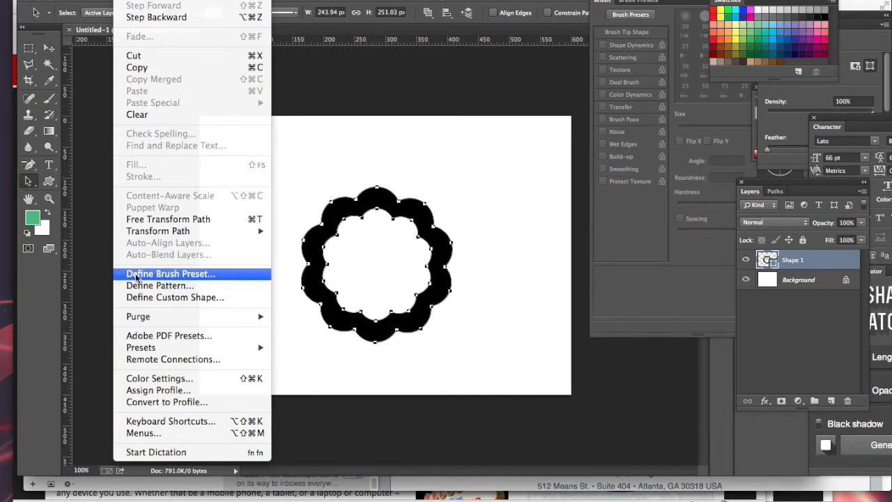
{"action": "left_click", "coordinate": [154, 273]}
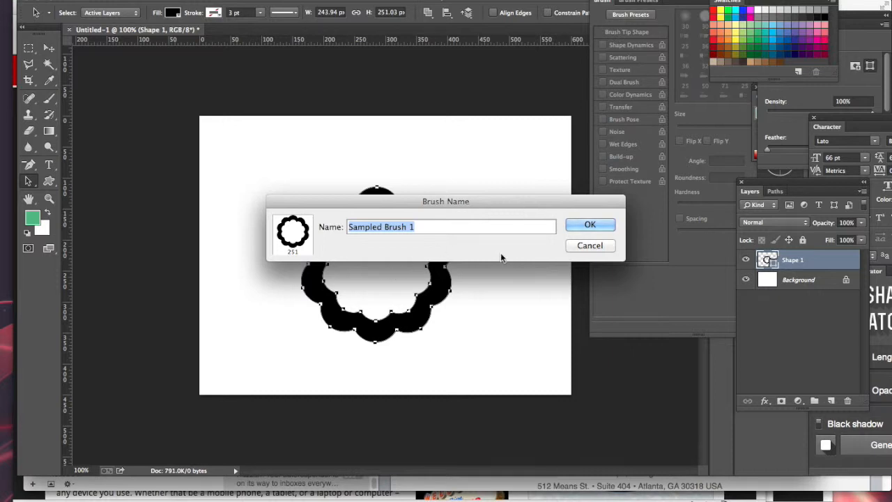
{"action": "left_click", "coordinate": [597, 225]}
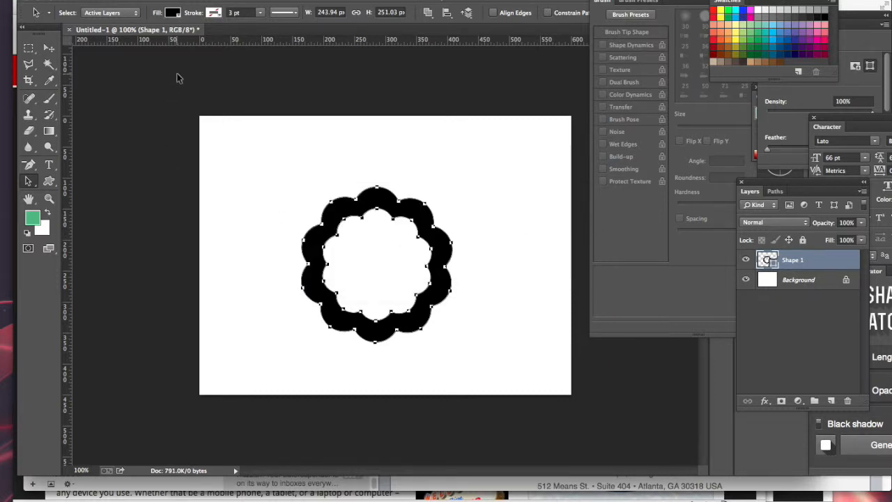
Activate the Brush tool and choose the 251 px scalloped ring brush from the presets.
{"action": "left_click", "coordinate": [48, 98]}
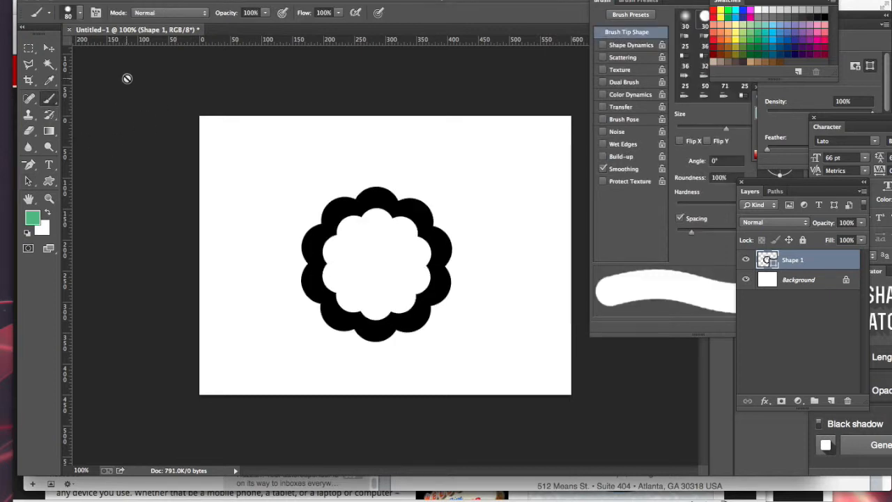
{"action": "left_click", "coordinate": [79, 13]}
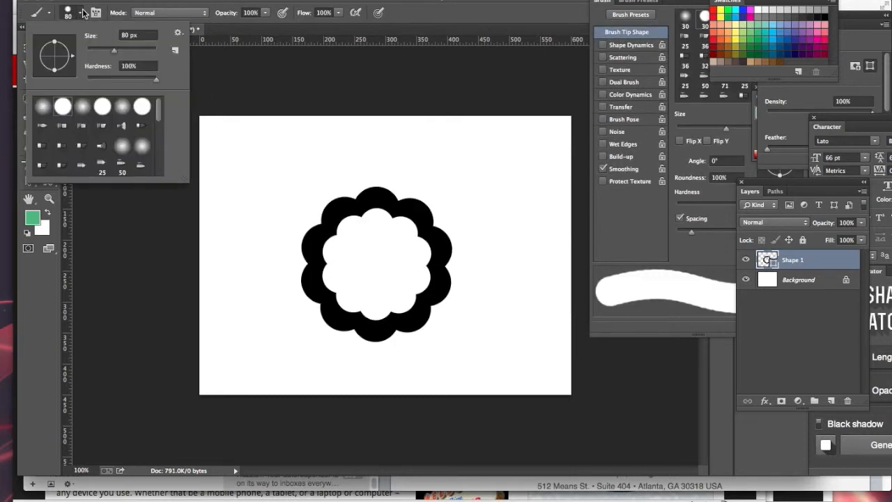
{"action": "scroll", "coordinate": [100, 138], "scroll_direction": "down", "scroll_amount": 5}
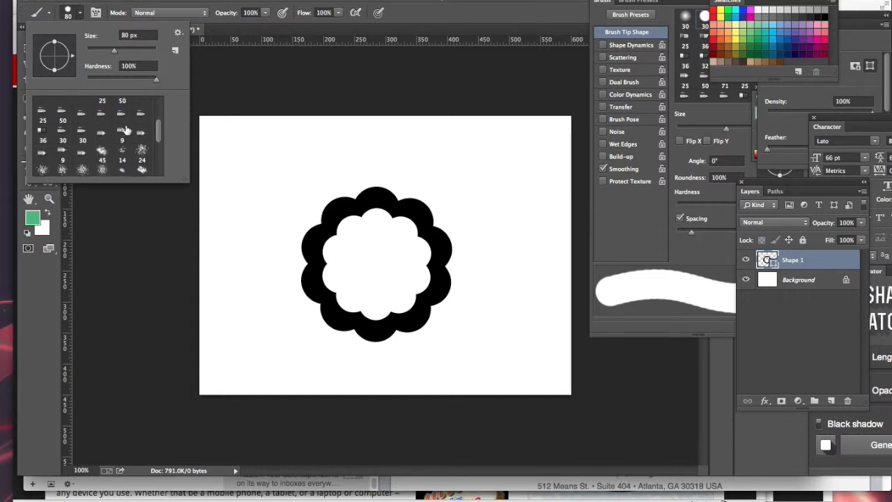
{"action": "scroll", "coordinate": [111, 140], "scroll_direction": "down", "scroll_amount": 5}
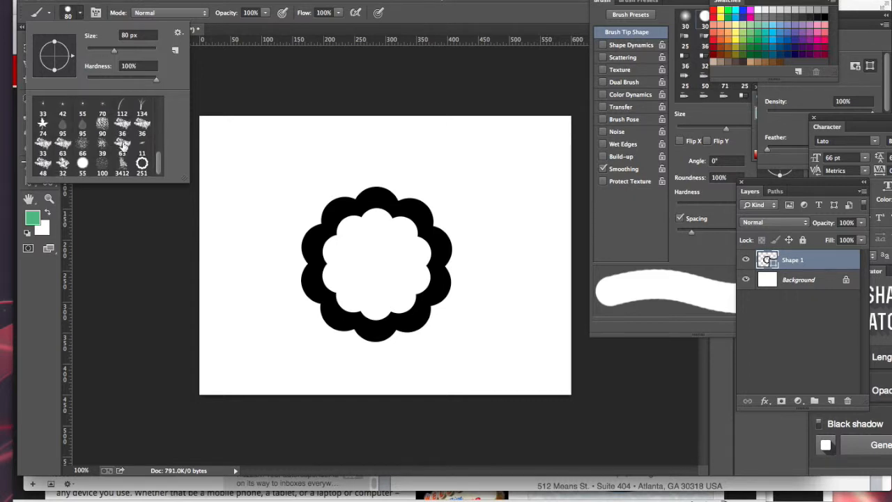
{"action": "left_click", "coordinate": [142, 166]}
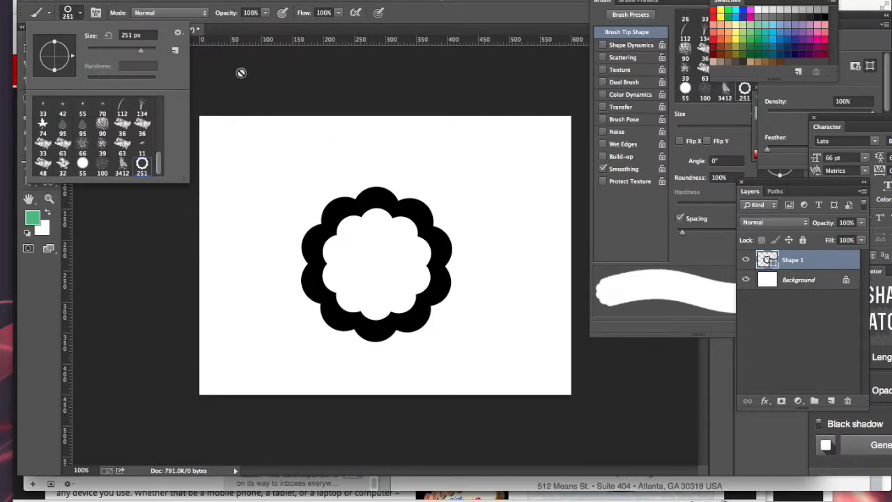
{"action": "left_click", "coordinate": [289, 2]}
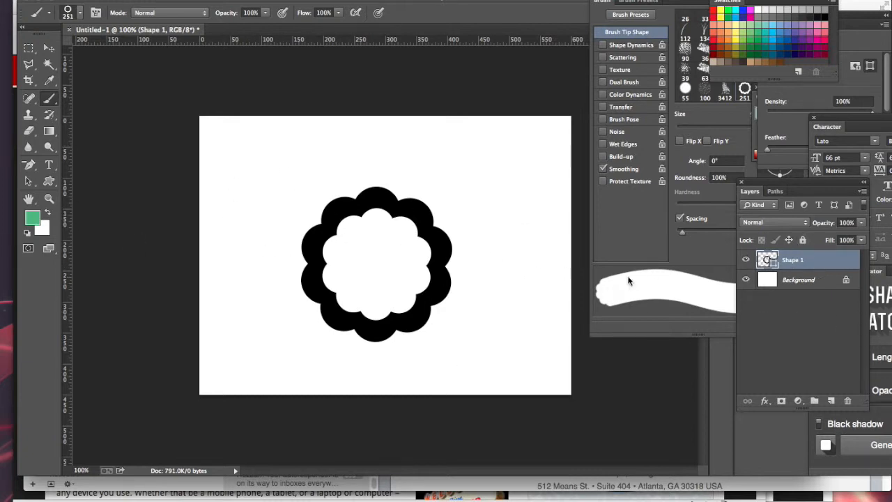
Delete the ring's shape layer and add a new empty layer above the background.
{"action": "key", "text": "Delete"}
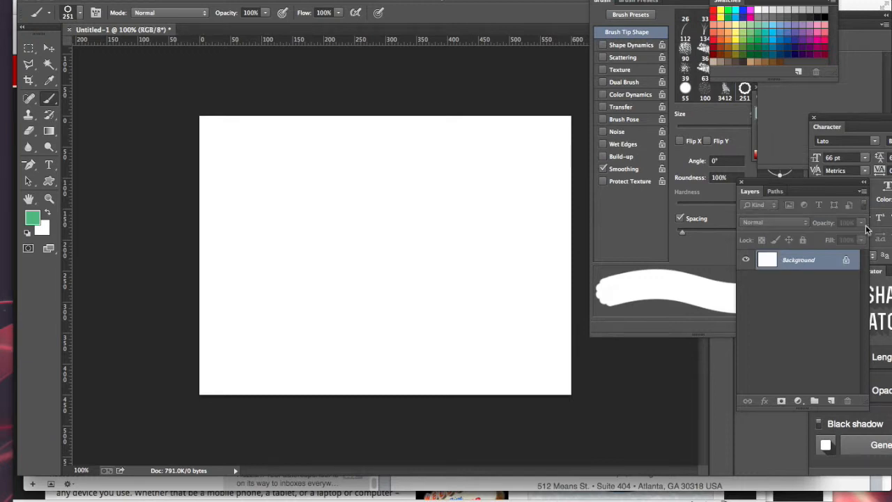
{"action": "left_click", "coordinate": [830, 400]}
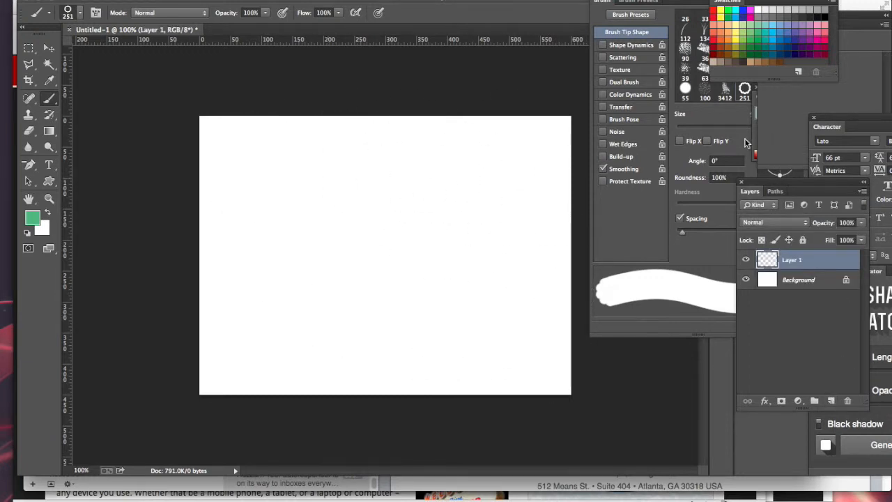
Move the Brush panel so that all its brush tip settings are fully in view.
{"action": "left_click_drag", "start_coordinate": [683, 3], "coordinate": [643, 19]}
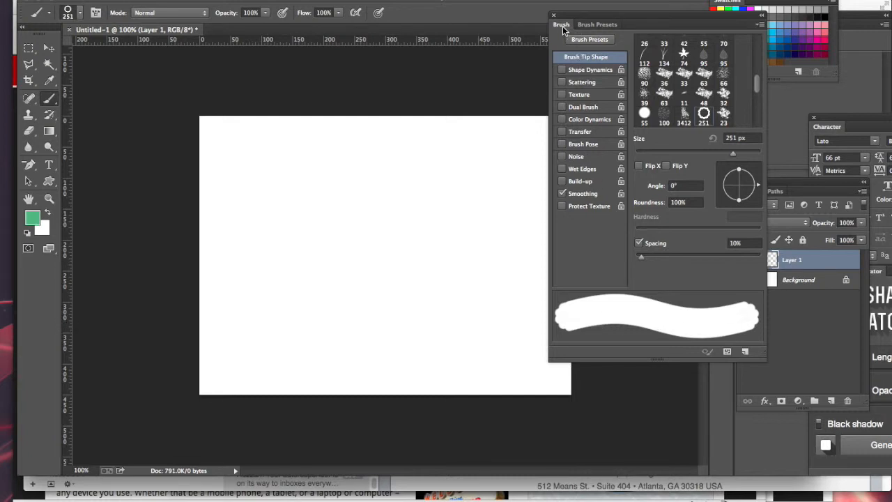
{"action": "left_click", "coordinate": [388, 1]}
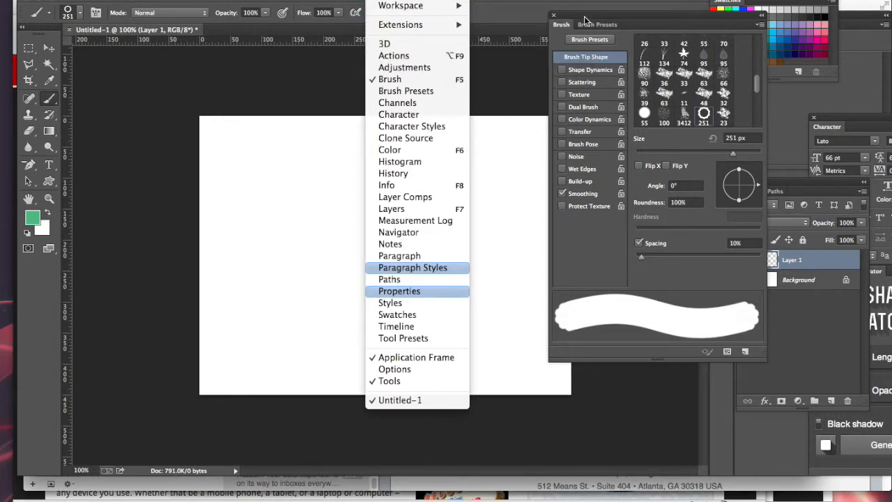
{"action": "left_click", "coordinate": [620, 21]}
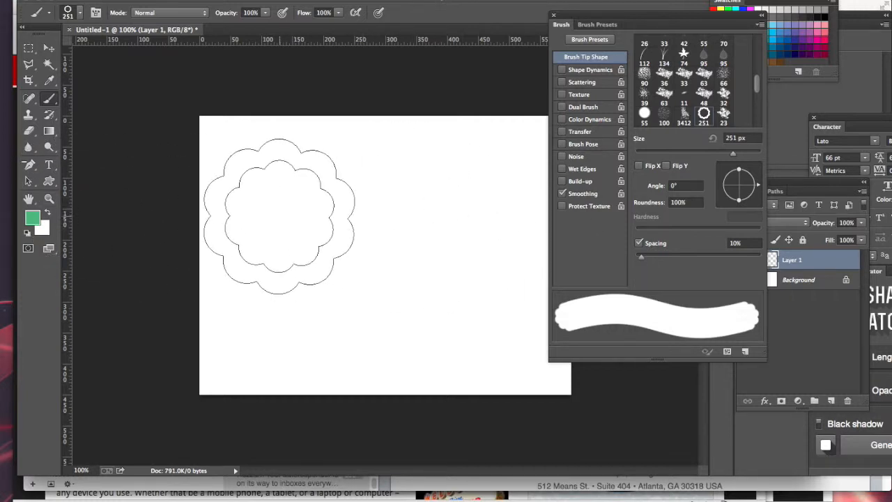
Paint a diagonal green stroke and individual stamps with the scalloped ring brush on the new layer.
{"action": "mouse_move", "coordinate": [275, 213]}
{"action": "left_mouse_down"}
{"action": "mouse_move", "coordinate": [393, 245]}
{"action": "mouse_move", "coordinate": [428, 287]}
{"action": "mouse_move", "coordinate": [446, 294]}
{"action": "left_mouse_up"}
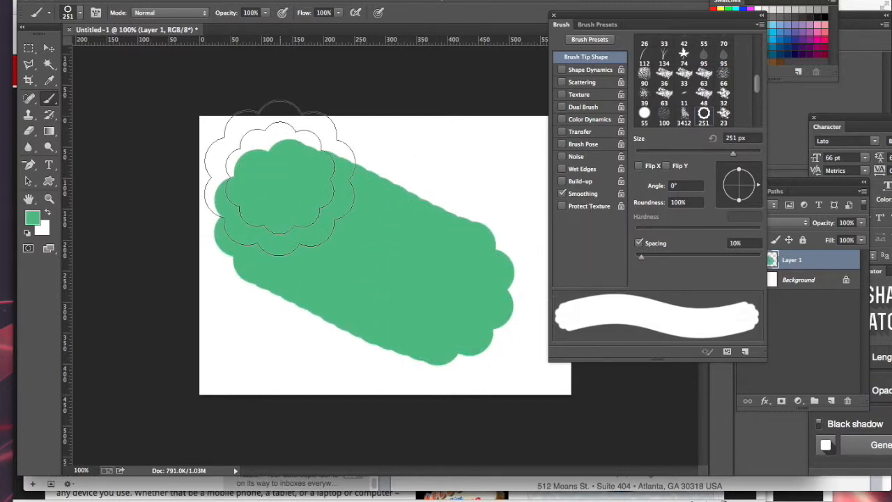
{"action": "left_click", "coordinate": [359, 193]}
{"action": "left_click", "coordinate": [473, 216]}
{"action": "left_click", "coordinate": [373, 248]}
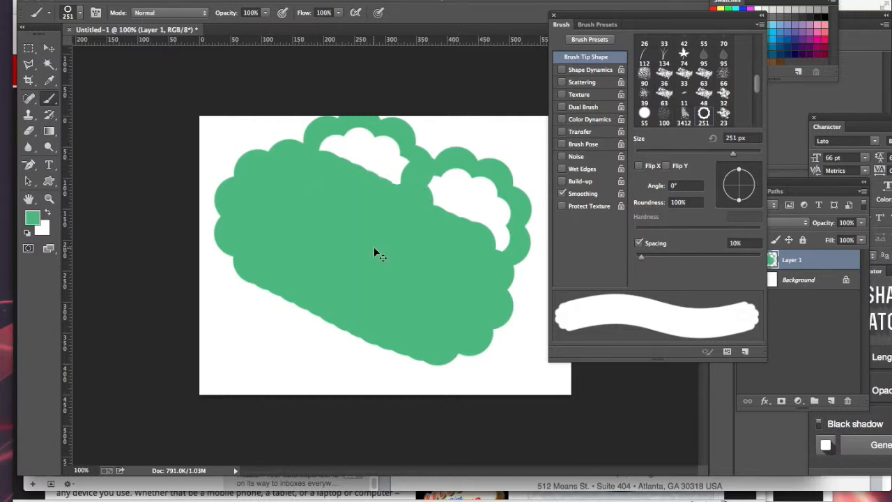
Undo the green test stroke and all the stamps on the new layer.
{"action": "key", "text": "ctrl+alt+z"}
{"action": "key", "text": "ctrl+alt+z"}
{"action": "key", "text": "ctrl+alt+z"}
{"action": "key", "text": "ctrl+alt+z"}
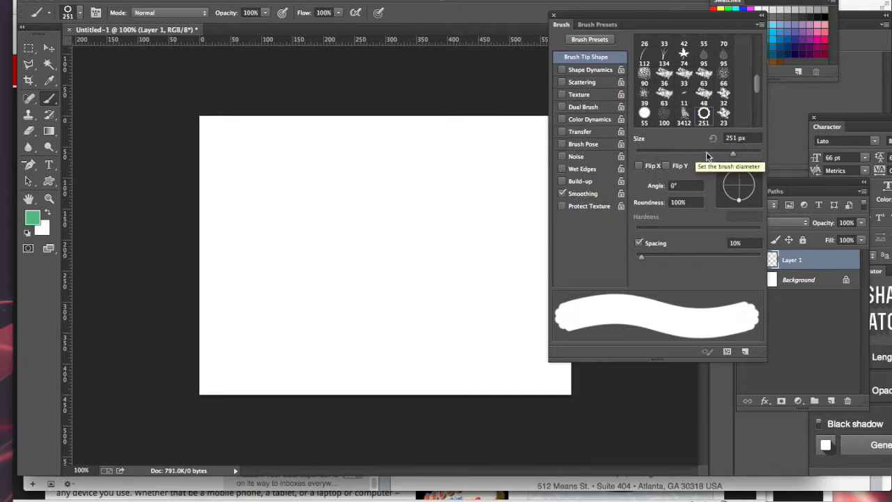
Enlarge the scalloped ring brush tip to 462 px.
{"action": "left_click_drag", "start_coordinate": [733, 153], "coordinate": [745, 159]}
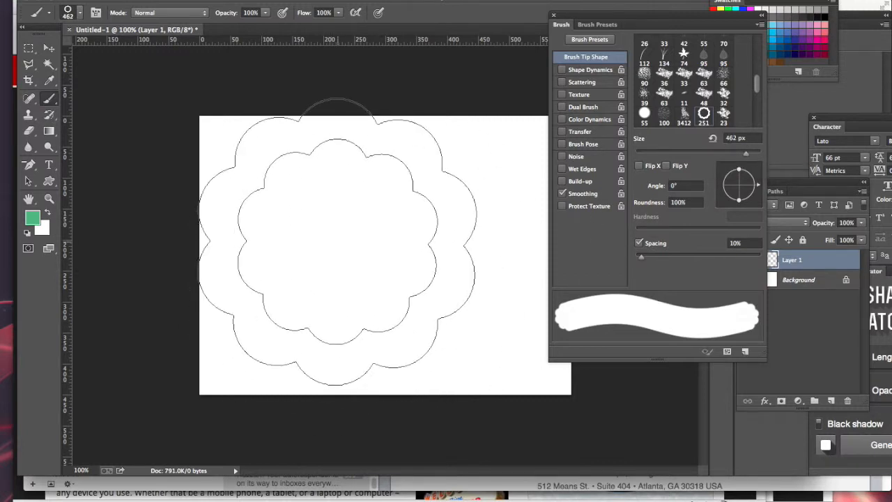
Reduce the scalloped ring brush tip to 175 px.
{"action": "left_click_drag", "start_coordinate": [741, 157], "coordinate": [733, 154]}
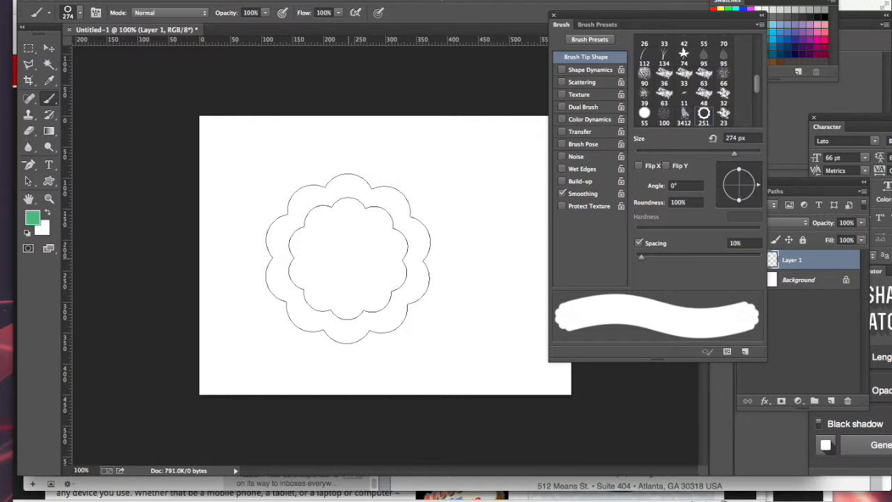
{"action": "key", "text": "bracketleft"}
{"action": "key", "text": "bracketleft"}
{"action": "key", "text": "bracketleft"}
{"action": "key", "text": "bracketleft"}
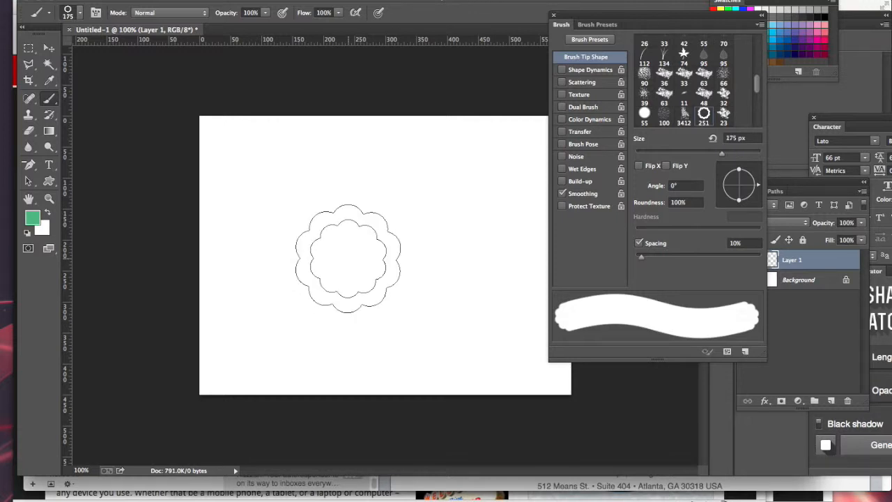
Enlarge the scalloped ring brush tip to 400 px.
{"action": "key", "text": "bracketright"}
{"action": "key", "text": "bracketright"}
{"action": "key", "text": "bracketright"}
{"action": "key", "text": "bracketright"}
{"action": "key", "text": "bracketright"}
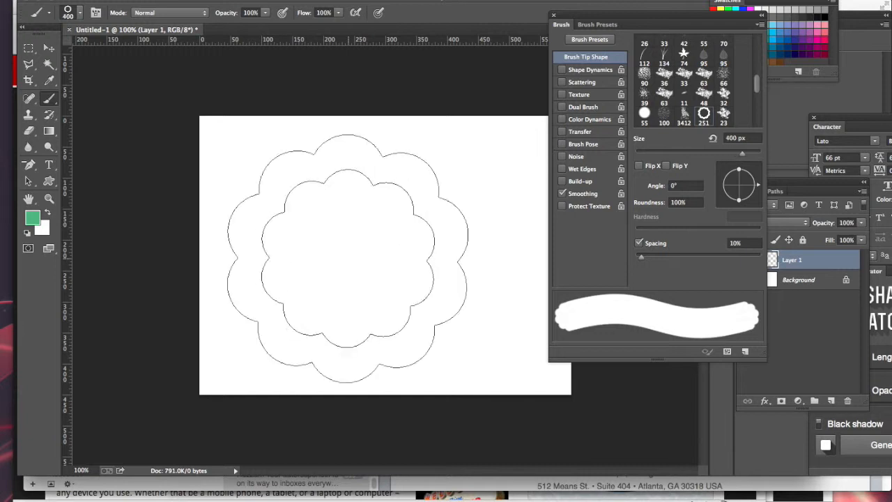
Try smaller and larger sizes for the scalloped ring brush tip and settle on 300 px.
{"action": "key", "text": "bracketleft"}
{"action": "key", "text": "bracketleft"}
{"action": "key", "text": "bracketleft"}
{"action": "key", "text": "bracketright"}
{"action": "key", "text": "bracketright"}
{"action": "key", "text": "bracketright"}
{"action": "key", "text": "bracketleft"}
{"action": "key", "text": "bracketleft"}
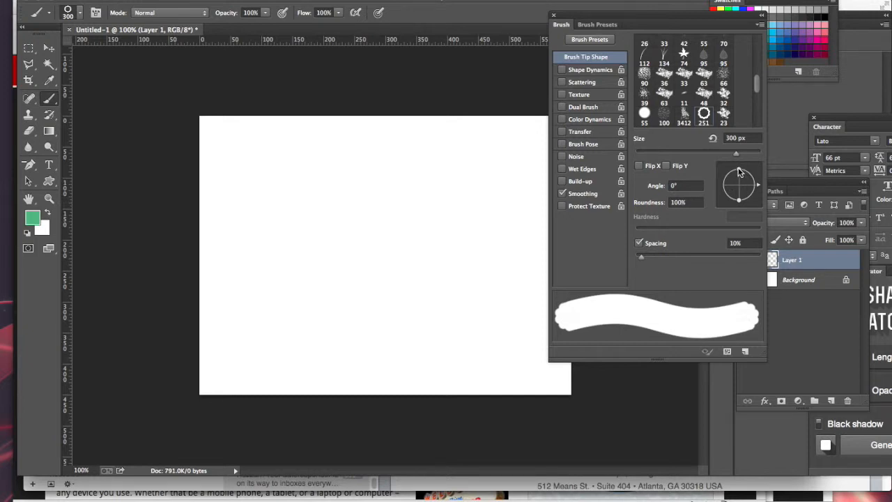
Test the brush tip at 44% roundness with a single stamp near the canvas centre, and undo the stamp.
{"action": "left_click_drag", "start_coordinate": [738, 168], "coordinate": [739, 177]}
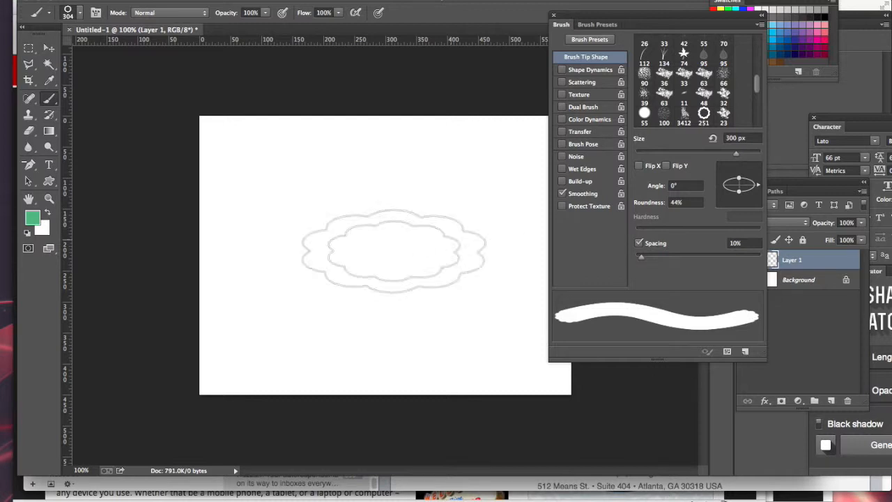
{"action": "left_click", "coordinate": [378, 238]}
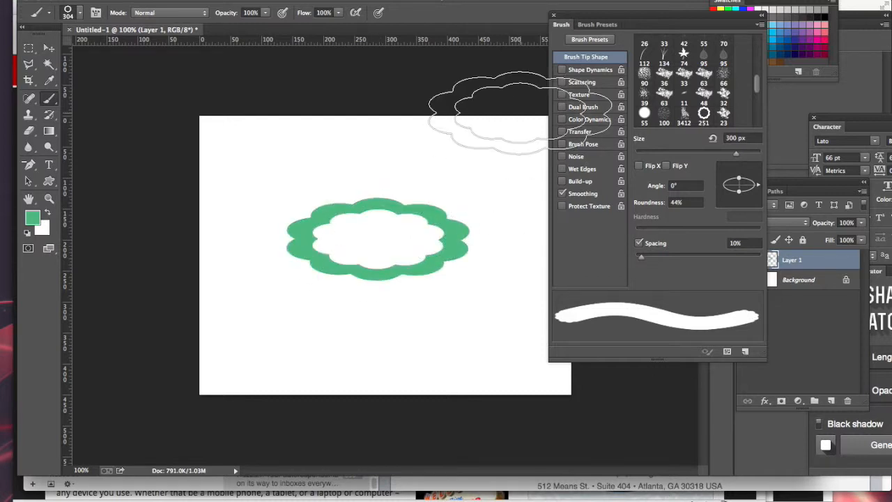
{"action": "key", "text": "super+z"}
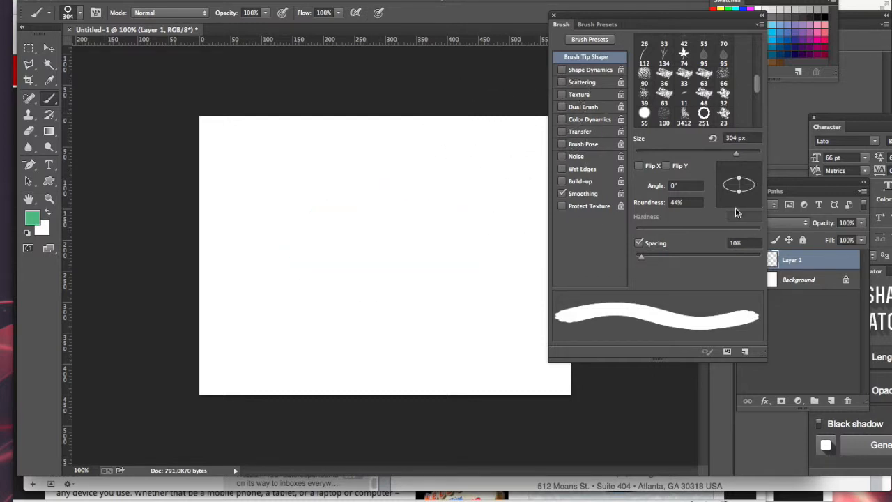
Test the brush tip at a 56° angle and 84% roundness with a single stamp, and undo the stamp.
{"action": "mouse_move", "coordinate": [749, 182]}
{"action": "left_mouse_down"}
{"action": "mouse_move", "coordinate": [738, 172]}
{"action": "mouse_move", "coordinate": [757, 186]}
{"action": "mouse_move", "coordinate": [747, 171]}
{"action": "left_mouse_up"}
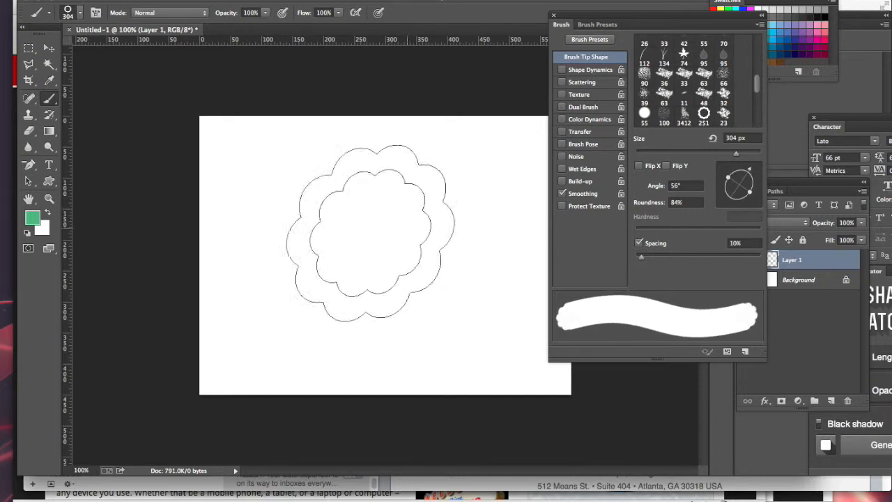
{"action": "left_click", "coordinate": [355, 234]}
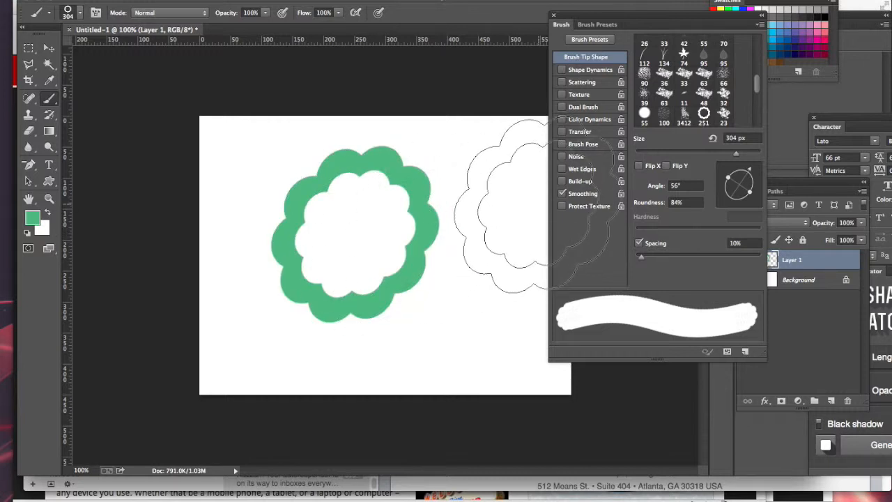
{"action": "key", "text": "ctrl+z"}
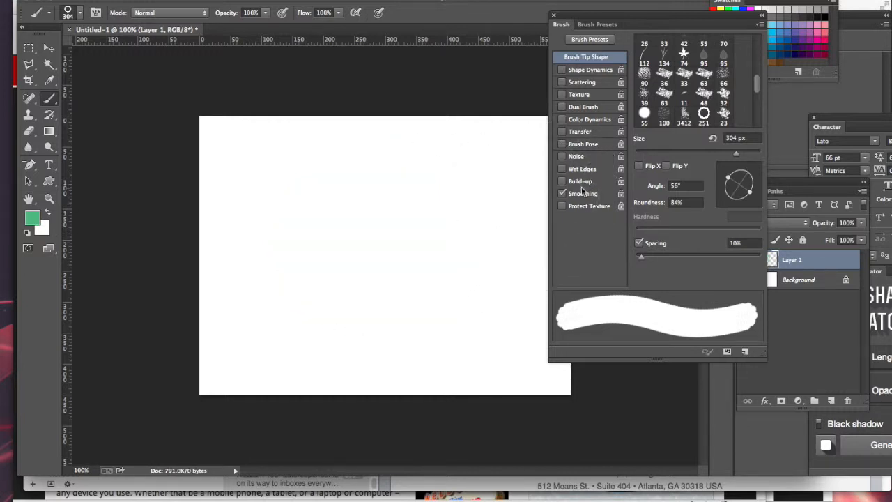
Restore the brush tip to 100% roundness and a 0° angle.
{"action": "mouse_move", "coordinate": [728, 178]}
{"action": "left_mouse_down"}
{"action": "mouse_move", "coordinate": [736, 175]}
{"action": "mouse_move", "coordinate": [727, 176]}
{"action": "left_mouse_up"}
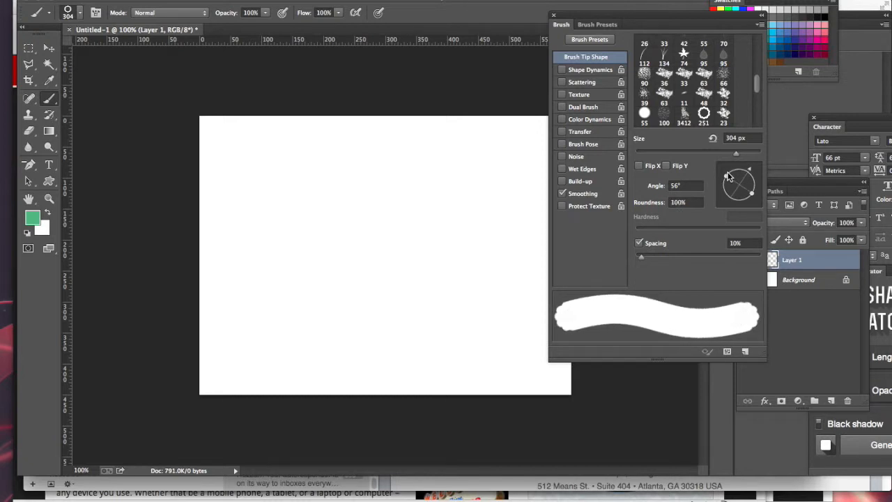
{"action": "left_click_drag", "start_coordinate": [753, 166], "coordinate": [759, 182]}
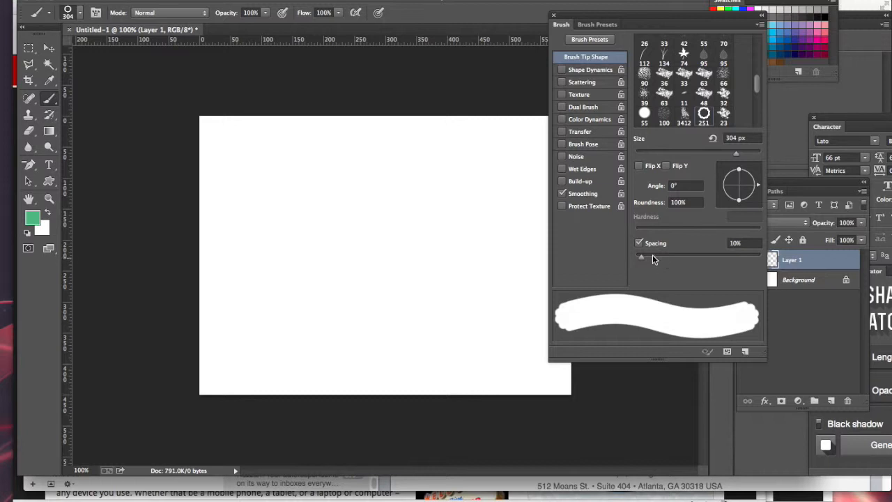
Set the brush spacing to 98% and paint overlapping strokes of green scalloped rings across the canvas.
{"action": "left_click_drag", "start_coordinate": [640, 254], "coordinate": [696, 264]}
{"action": "mouse_move", "coordinate": [206, 277]}
{"action": "left_mouse_down"}
{"action": "mouse_move", "coordinate": [277, 261]}
{"action": "mouse_move", "coordinate": [404, 242]}
{"action": "mouse_move", "coordinate": [479, 254]}
{"action": "mouse_move", "coordinate": [487, 301]}
{"action": "mouse_move", "coordinate": [537, 418]}
{"action": "left_mouse_up"}
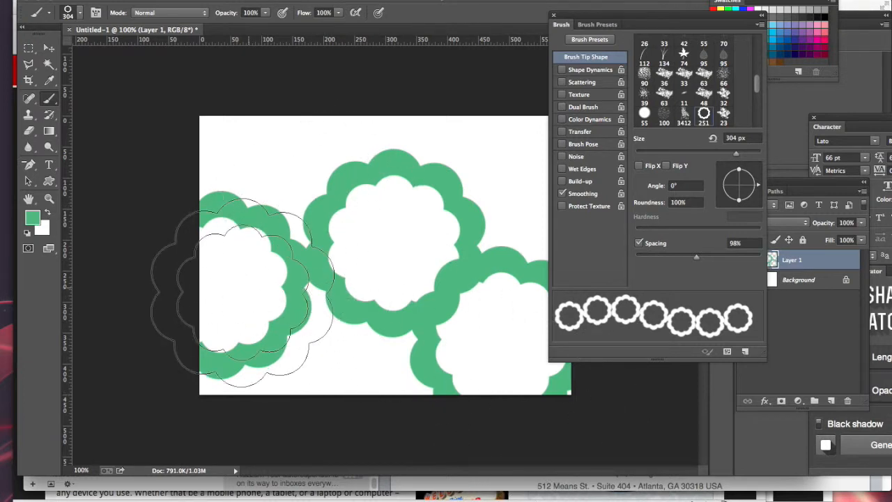
{"action": "mouse_move", "coordinate": [219, 292]}
{"action": "left_mouse_down"}
{"action": "mouse_move", "coordinate": [333, 240]}
{"action": "mouse_move", "coordinate": [422, 233]}
{"action": "mouse_move", "coordinate": [425, 348]}
{"action": "mouse_move", "coordinate": [462, 377]}
{"action": "mouse_move", "coordinate": [455, 289]}
{"action": "mouse_move", "coordinate": [405, 226]}
{"action": "mouse_move", "coordinate": [303, 289]}
{"action": "mouse_move", "coordinate": [363, 346]}
{"action": "mouse_move", "coordinate": [450, 324]}
{"action": "mouse_move", "coordinate": [417, 223]}
{"action": "left_mouse_up"}
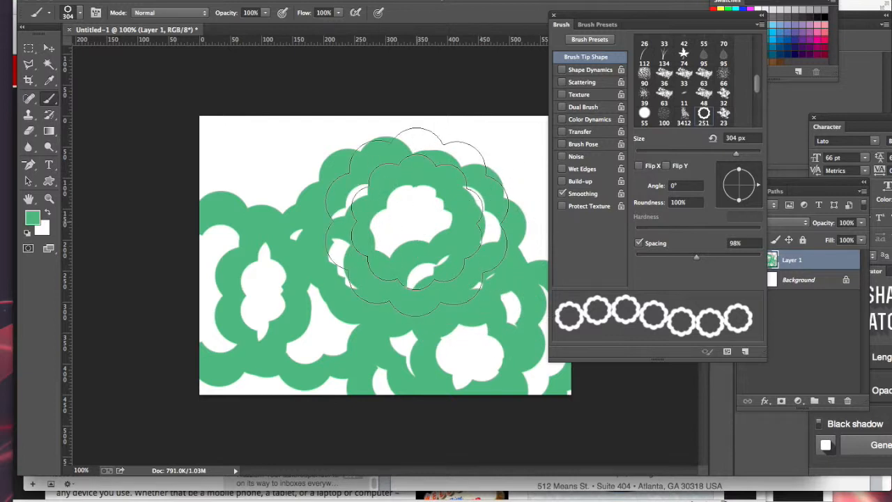
Undo all the green spacing test strokes on Layer 1.
{"action": "key", "text": "ctrl+z"}
{"action": "key", "text": "ctrl+z"}
{"action": "key", "text": "ctrl+z"}
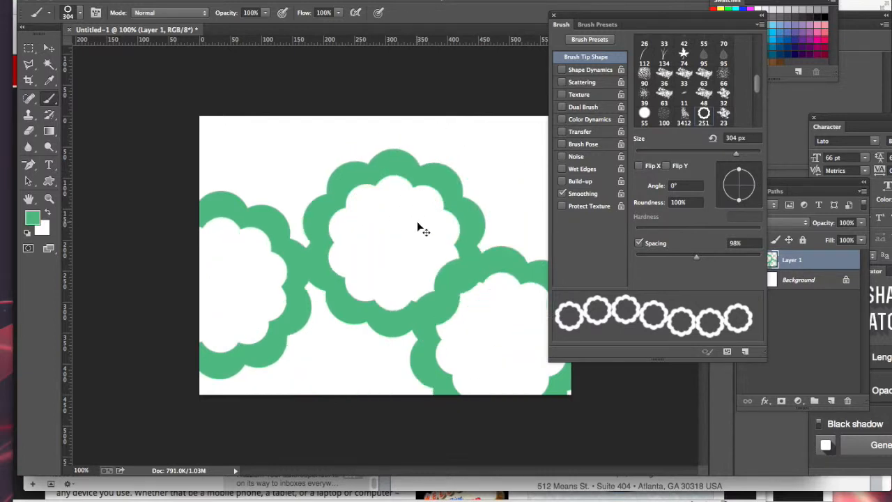
{"action": "key", "text": "ctrl+alt+z"}
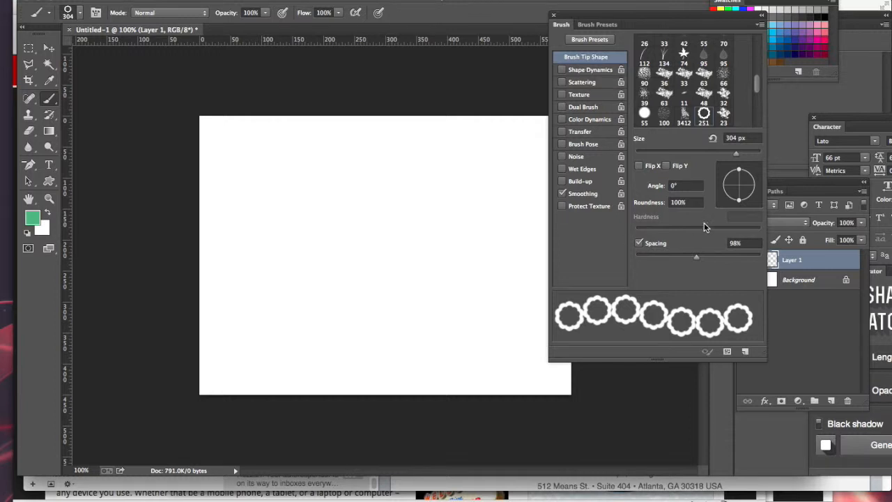
Set the brush spacing to 100% and turn on Shape Dynamics with a size jitter of 67%.
{"action": "left_click_drag", "start_coordinate": [697, 258], "coordinate": [699, 259]}
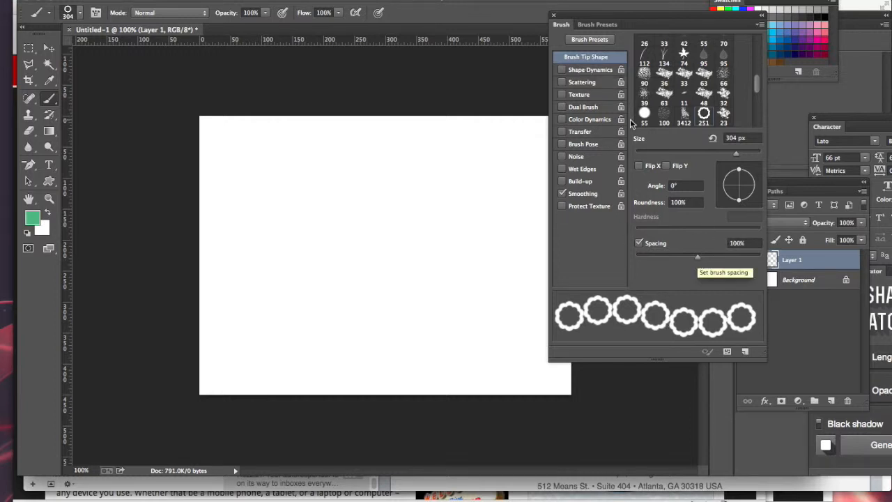
{"action": "left_click", "coordinate": [591, 72]}
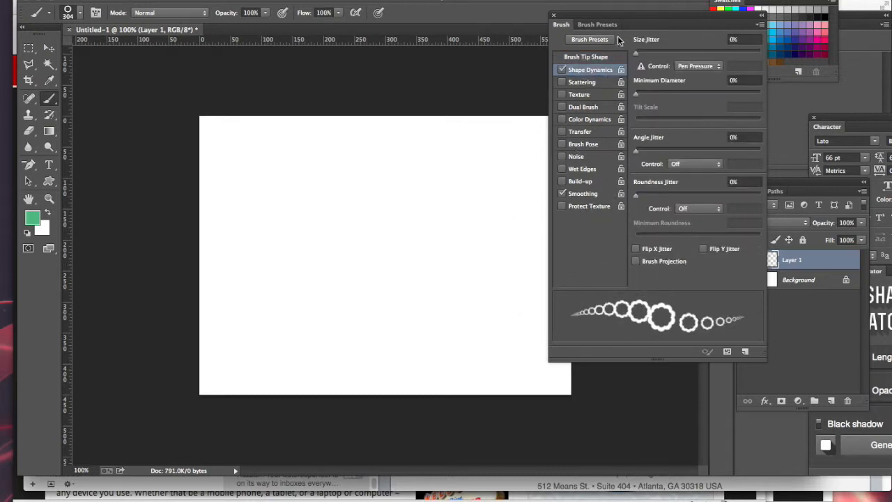
{"action": "left_click_drag", "start_coordinate": [636, 54], "coordinate": [719, 64]}
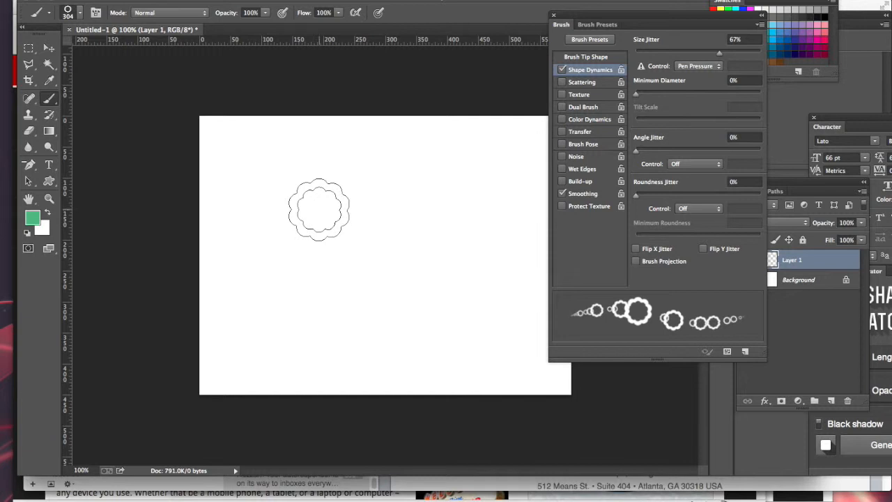
Paint test strokes of size-jittered rings across the canvas and undo them.
{"action": "mouse_move", "coordinate": [244, 177]}
{"action": "left_mouse_down"}
{"action": "mouse_move", "coordinate": [331, 197]}
{"action": "mouse_move", "coordinate": [382, 247]}
{"action": "mouse_move", "coordinate": [404, 296]}
{"action": "mouse_move", "coordinate": [471, 333]}
{"action": "mouse_move", "coordinate": [499, 339]}
{"action": "mouse_move", "coordinate": [454, 242]}
{"action": "mouse_move", "coordinate": [413, 206]}
{"action": "mouse_move", "coordinate": [373, 197]}
{"action": "mouse_move", "coordinate": [331, 201]}
{"action": "mouse_move", "coordinate": [294, 250]}
{"action": "mouse_move", "coordinate": [286, 281]}
{"action": "mouse_move", "coordinate": [304, 338]}
{"action": "mouse_move", "coordinate": [356, 358]}
{"action": "mouse_move", "coordinate": [431, 341]}
{"action": "mouse_move", "coordinate": [460, 320]}
{"action": "mouse_move", "coordinate": [475, 279]}
{"action": "left_mouse_up"}
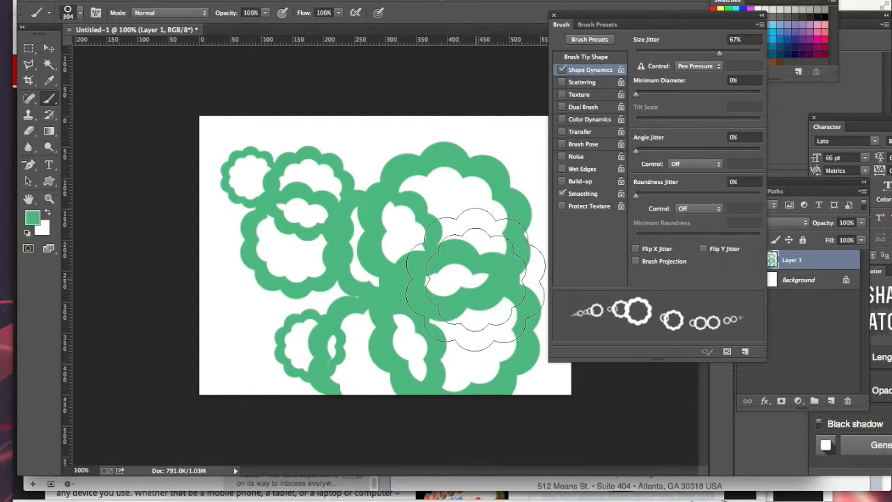
{"action": "key", "text": "ctrl+z"}
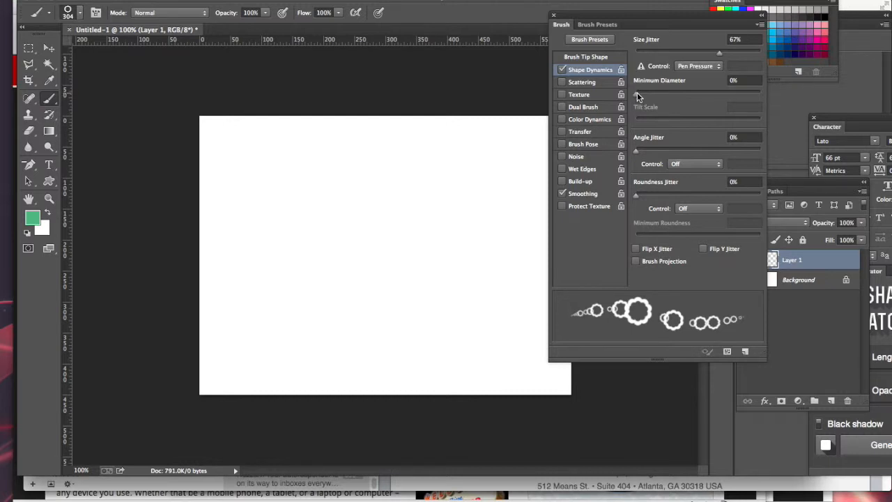
In Shape Dynamics, set the minimum diameter to 25% and the size jitter control to Fade.
{"action": "left_click_drag", "start_coordinate": [635, 94], "coordinate": [667, 98]}
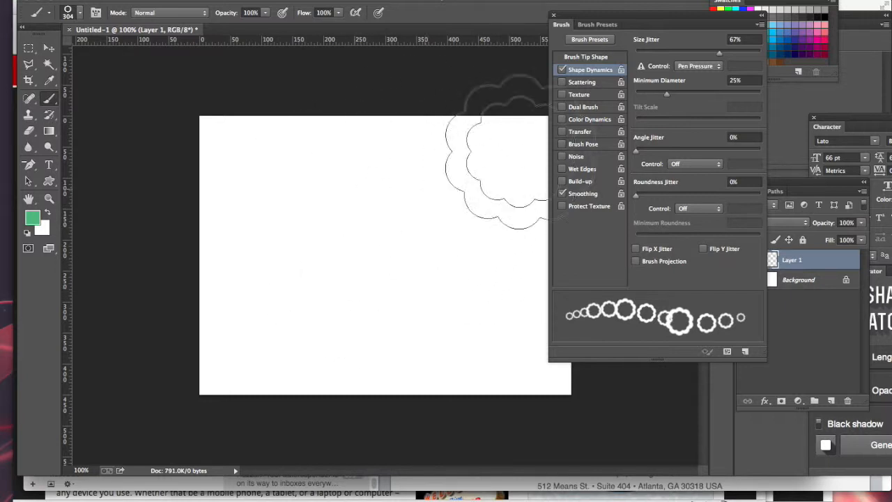
{"action": "left_click", "coordinate": [584, 57]}
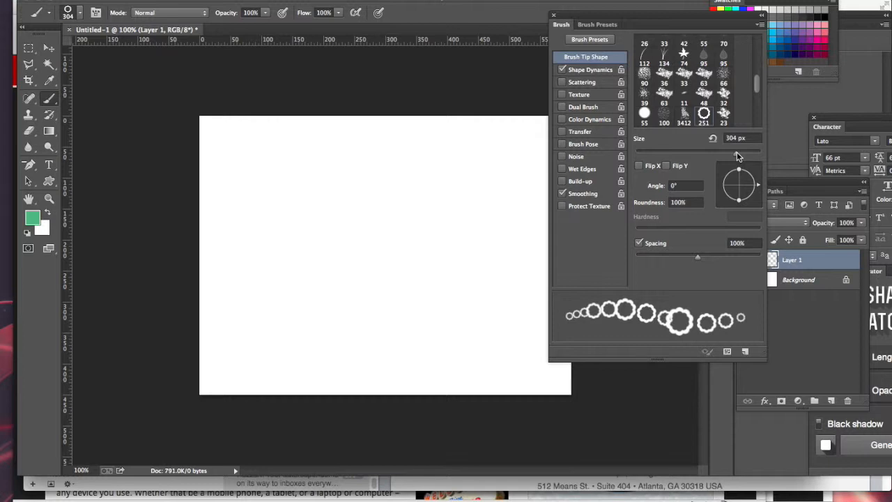
{"action": "left_click", "coordinate": [599, 69]}
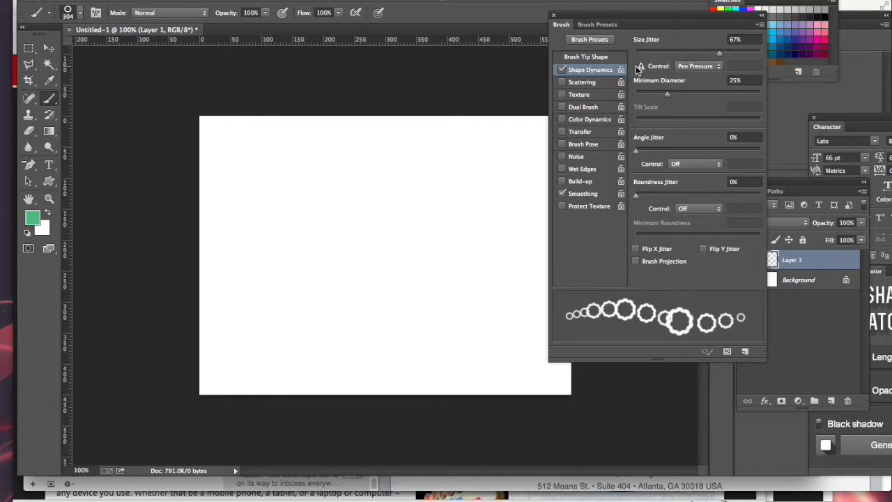
{"action": "left_click", "coordinate": [699, 67]}
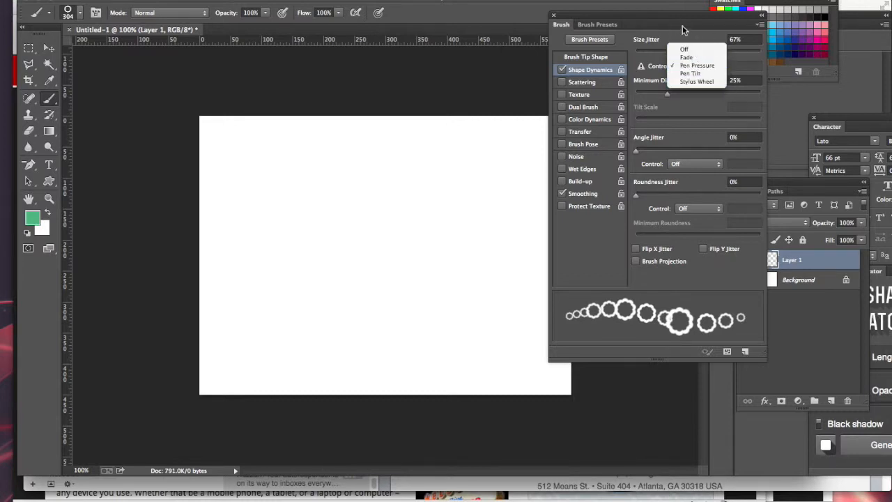
{"action": "left_click", "coordinate": [670, 24]}
{"action": "left_click", "coordinate": [690, 66]}
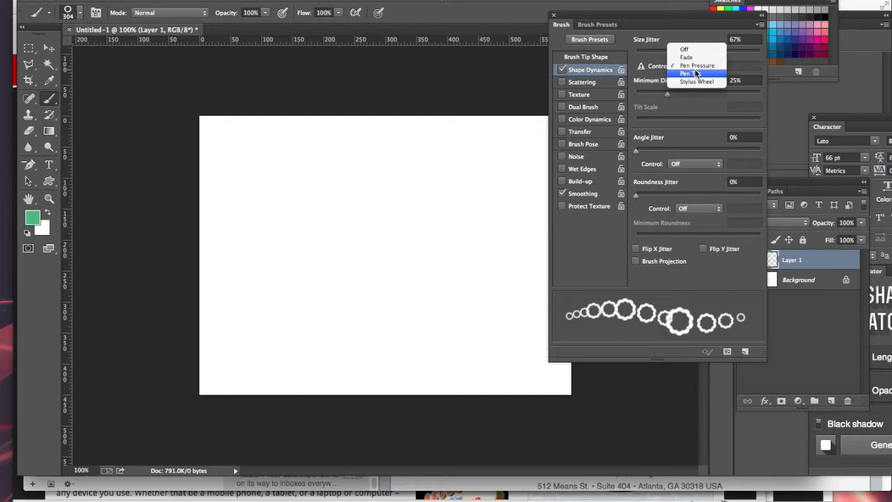
{"action": "left_click", "coordinate": [690, 55]}
Paint a diagonal test stroke with the Fade size control and undo it.
{"action": "mouse_move", "coordinate": [263, 191]}
{"action": "left_mouse_down"}
{"action": "mouse_move", "coordinate": [378, 219]}
{"action": "mouse_move", "coordinate": [428, 288]}
{"action": "mouse_move", "coordinate": [488, 324]}
{"action": "mouse_move", "coordinate": [543, 386]}
{"action": "left_mouse_up"}
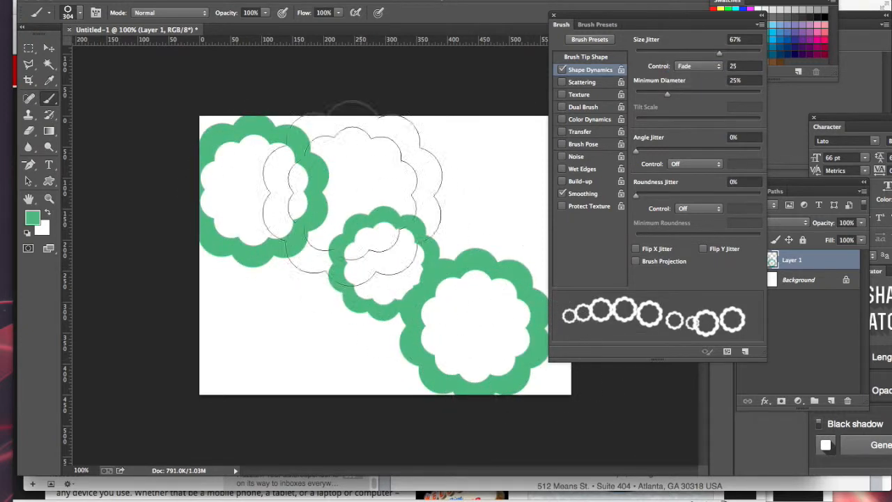
{"action": "key", "text": "super+z"}
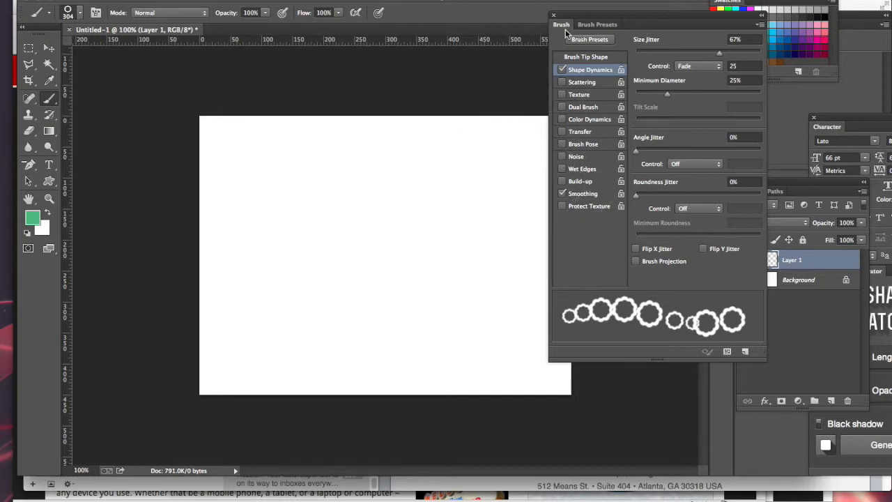
Review the angle setting of the brush tip shape and the roundness jitter in Shape Dynamics.
{"action": "left_click", "coordinate": [585, 56]}
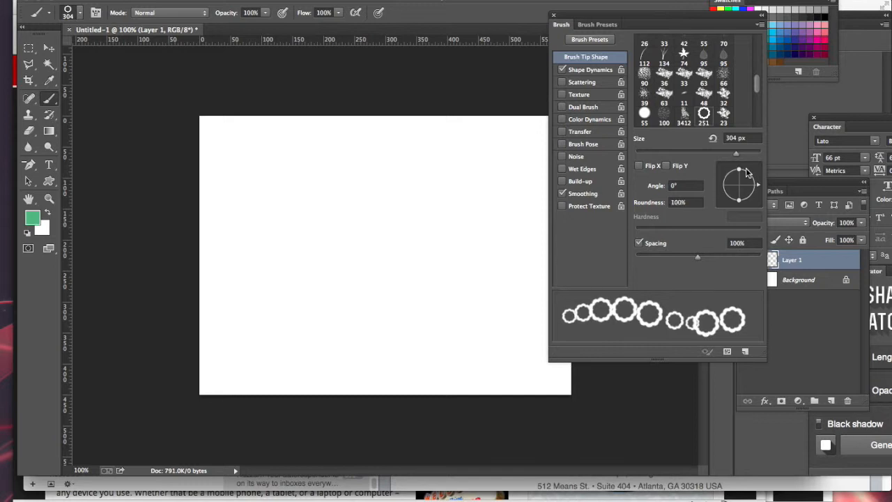
{"action": "mouse_move", "coordinate": [757, 185]}
{"action": "left_mouse_down"}
{"action": "mouse_move", "coordinate": [752, 179]}
{"action": "mouse_move", "coordinate": [763, 190]}
{"action": "mouse_move", "coordinate": [757, 174]}
{"action": "mouse_move", "coordinate": [763, 188]}
{"action": "left_mouse_up"}
{"action": "left_click", "coordinate": [589, 70]}
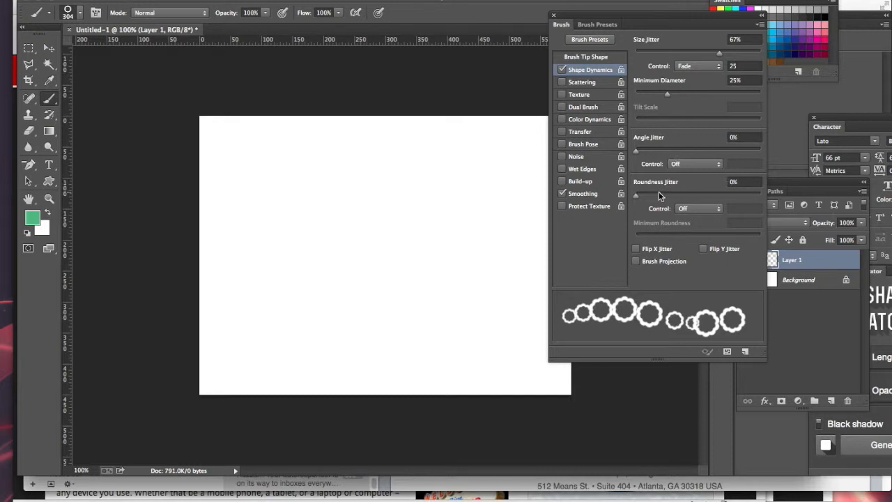
{"action": "mouse_move", "coordinate": [635, 195]}
{"action": "left_mouse_down"}
{"action": "mouse_move", "coordinate": [728, 206]}
{"action": "mouse_move", "coordinate": [634, 196]}
{"action": "left_mouse_up"}
Turn on Scattering with a scatter of 243% and reduce the brush size to 125 px.
{"action": "left_click", "coordinate": [582, 82]}
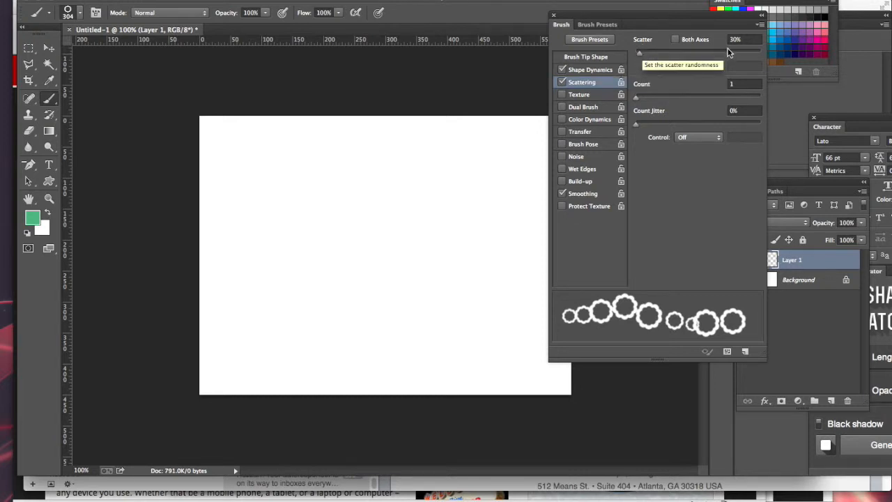
{"action": "left_click_drag", "start_coordinate": [639, 54], "coordinate": [665, 57]}
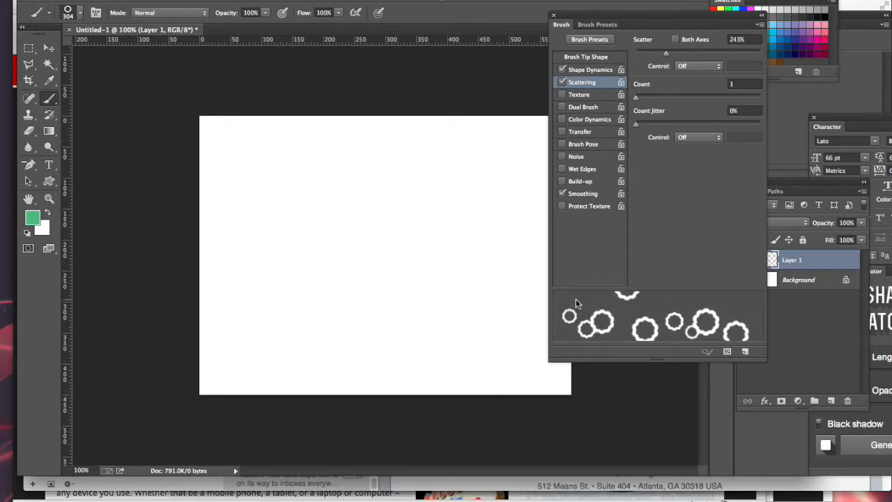
{"action": "key", "text": "bracketleft"}
{"action": "key", "text": "bracketleft"}
{"action": "key", "text": "bracketleft"}
{"action": "key", "text": "bracketleft"}
{"action": "key", "text": "bracketleft"}
{"action": "key", "text": "bracketleft"}
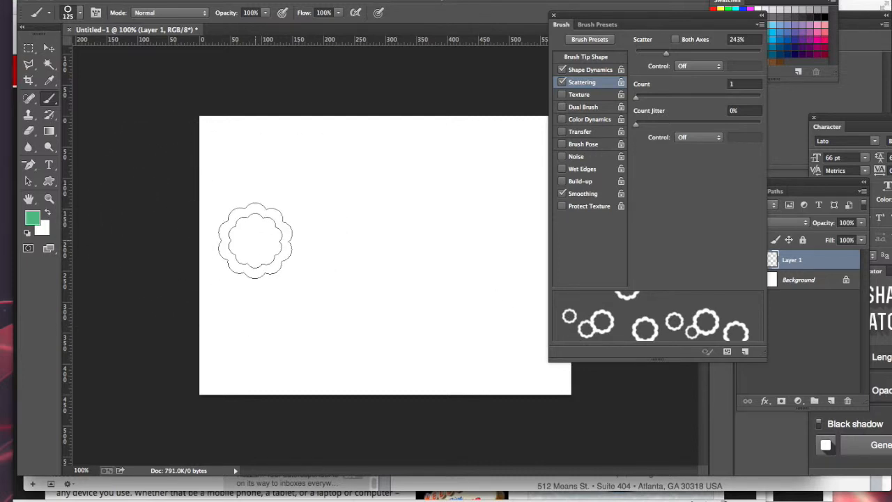
Paint a test stamp and a stroke of scattered rings across the canvas, and undo them.
{"action": "left_click", "coordinate": [241, 186]}
{"action": "mouse_move", "coordinate": [314, 179]}
{"action": "left_mouse_down"}
{"action": "mouse_move", "coordinate": [416, 248]}
{"action": "mouse_move", "coordinate": [501, 249]}
{"action": "left_mouse_up"}
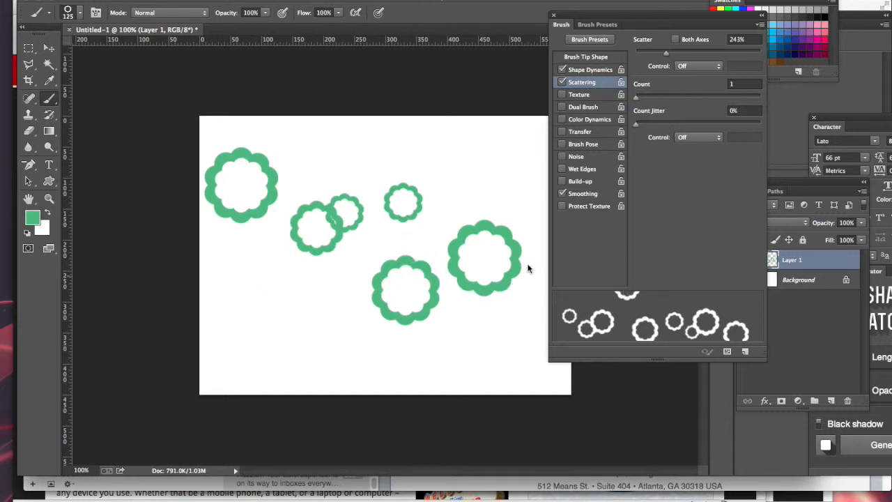
{"action": "key", "text": "super+z"}
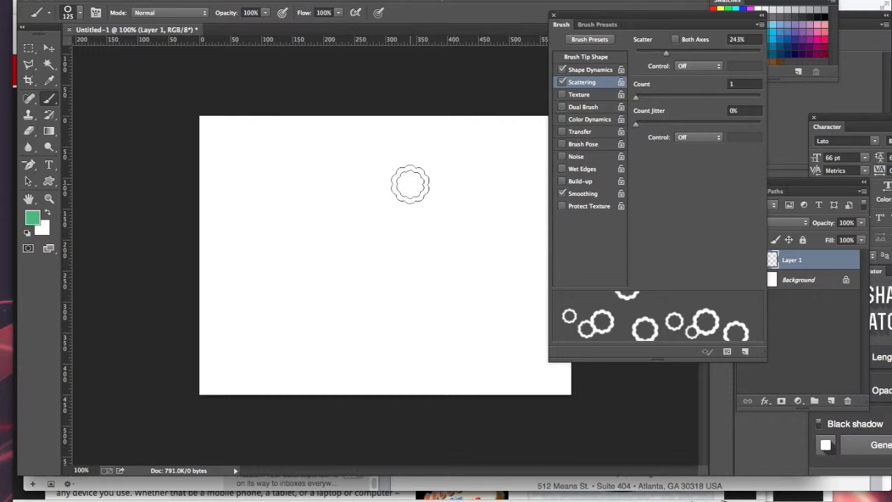
Try scattering on both axes with a test stroke across the canvas, undo the stroke and turn Both Axes off again.
{"action": "left_click", "coordinate": [675, 39]}
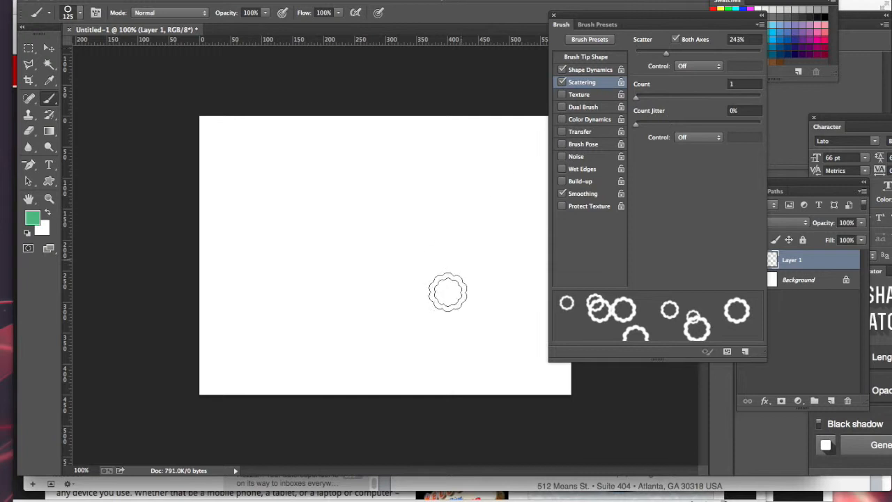
{"action": "mouse_move", "coordinate": [228, 217]}
{"action": "left_mouse_down"}
{"action": "mouse_move", "coordinate": [310, 223]}
{"action": "mouse_move", "coordinate": [350, 246]}
{"action": "mouse_move", "coordinate": [531, 283]}
{"action": "left_mouse_up"}
{"action": "key", "text": "ctrl+z"}
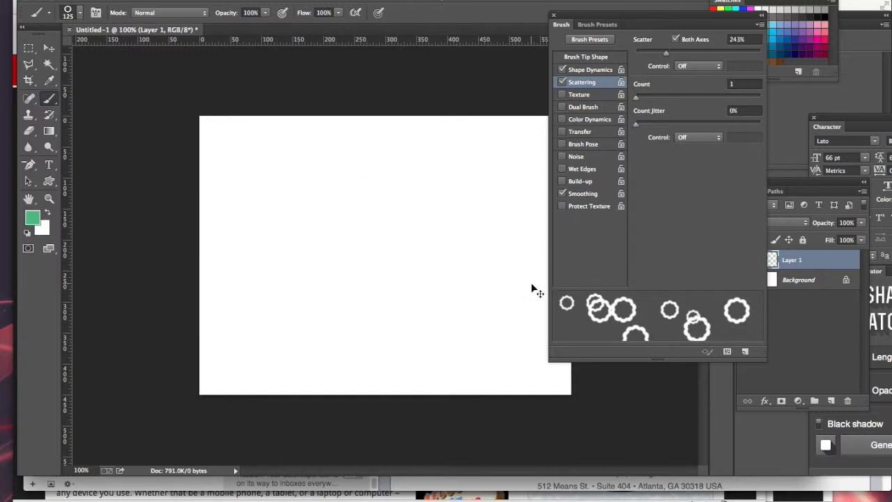
{"action": "left_click", "coordinate": [676, 39]}
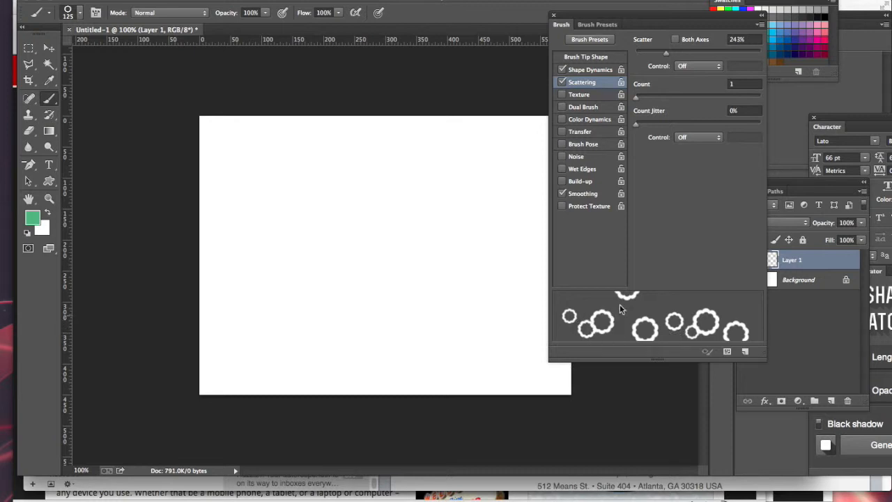
Set the scattering count to 3, paint a diagonal test stroke of rings and undo it.
{"action": "left_click_drag", "start_coordinate": [638, 96], "coordinate": [652, 99]}
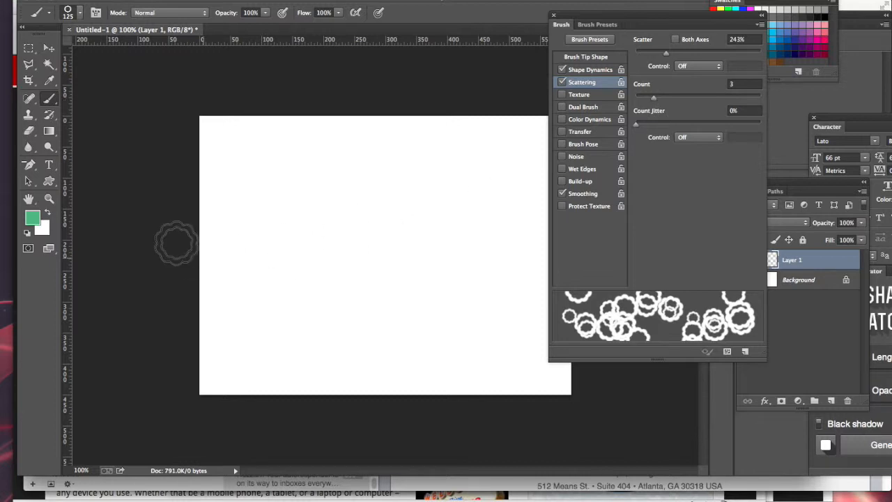
{"action": "mouse_move", "coordinate": [223, 232]}
{"action": "left_mouse_down"}
{"action": "mouse_move", "coordinate": [366, 257]}
{"action": "mouse_move", "coordinate": [506, 294]}
{"action": "left_mouse_up"}
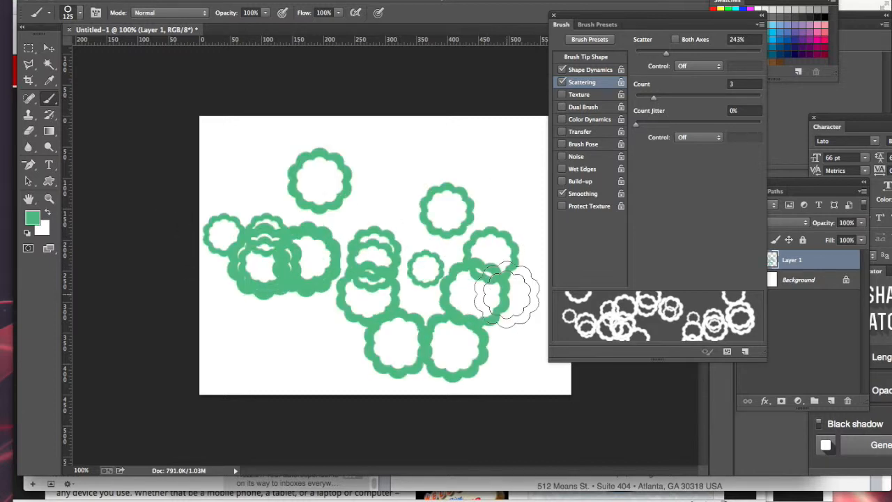
{"action": "key", "text": "super+z"}
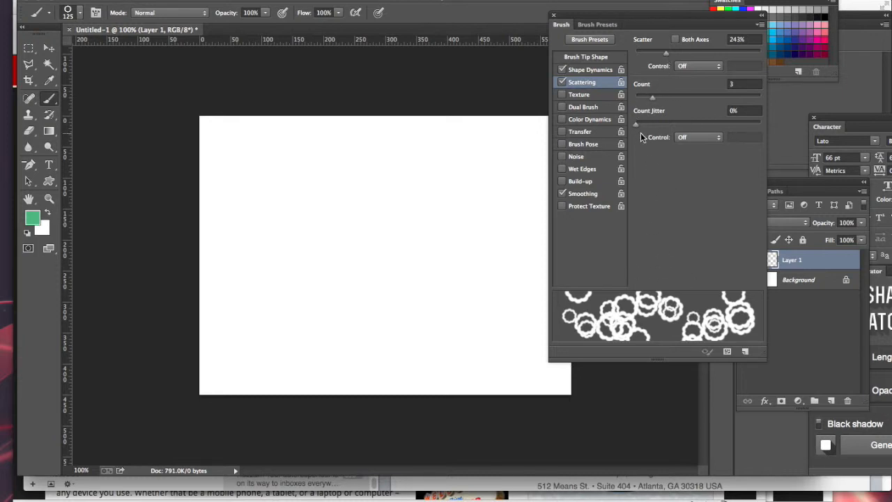
Set the scattering count to 2 with 70% count jitter, and paint a test stroke of rings and undo it.
{"action": "left_click_drag", "start_coordinate": [654, 96], "coordinate": [644, 96]}
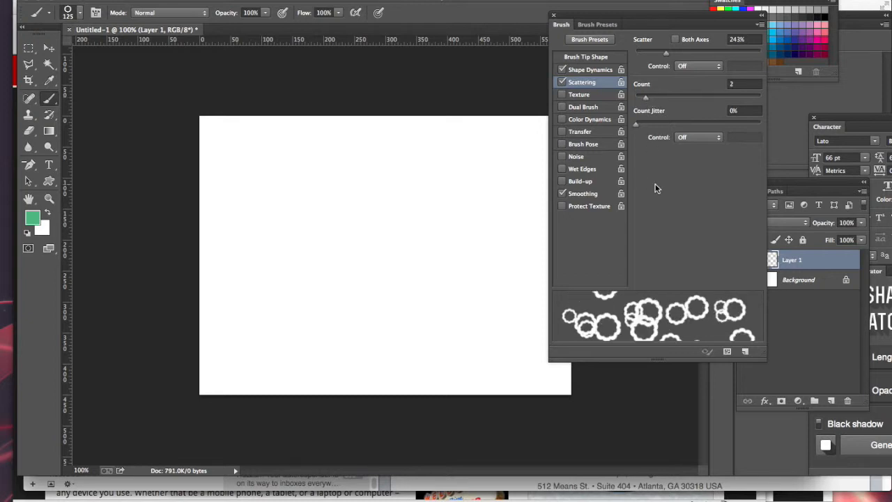
{"action": "mouse_move", "coordinate": [639, 124]}
{"action": "left_mouse_down"}
{"action": "mouse_move", "coordinate": [690, 124]}
{"action": "mouse_move", "coordinate": [721, 136]}
{"action": "left_mouse_up"}
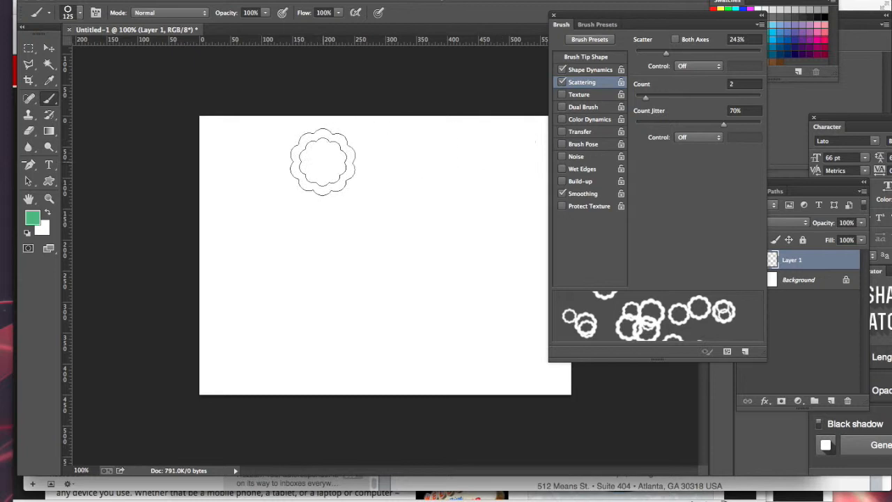
{"action": "mouse_move", "coordinate": [223, 220]}
{"action": "left_mouse_down"}
{"action": "mouse_move", "coordinate": [260, 220]}
{"action": "mouse_move", "coordinate": [301, 234]}
{"action": "mouse_move", "coordinate": [353, 268]}
{"action": "mouse_move", "coordinate": [528, 342]}
{"action": "left_mouse_up"}
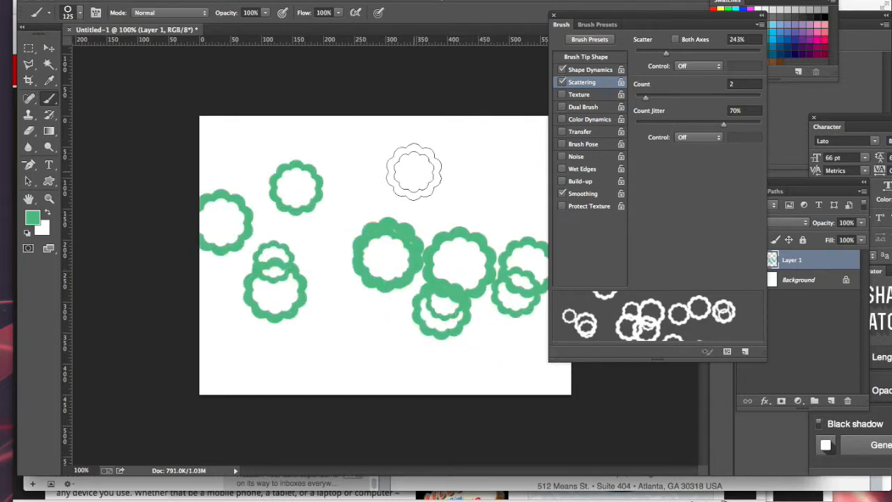
{"action": "key", "text": "super+z"}
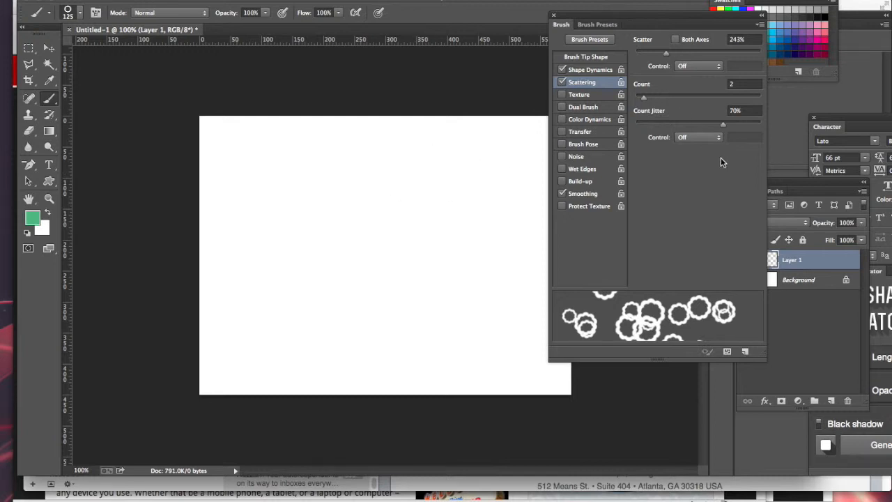
{"action": "left_click", "coordinate": [703, 136]}
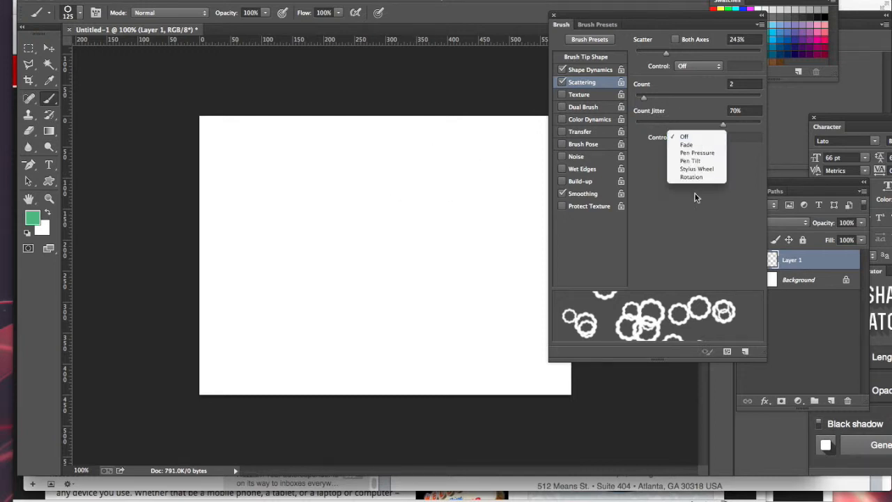
{"action": "left_click", "coordinate": [655, 124]}
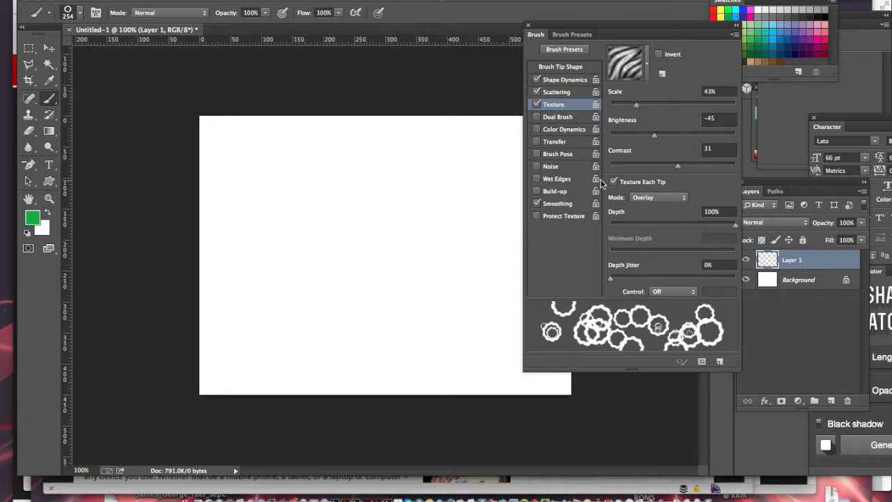
Set the brush texture mode to Multiply, and paint a zebra-textured test stroke and undo it.
{"action": "left_click", "coordinate": [652, 199]}
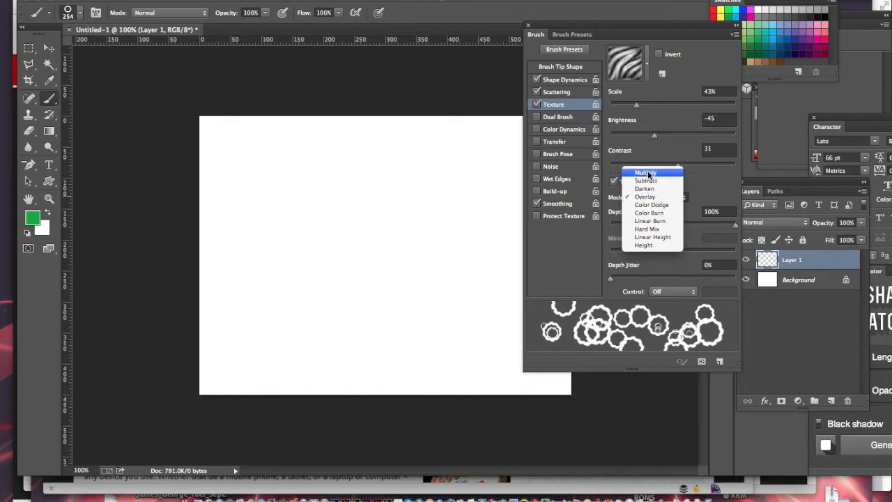
{"action": "left_click", "coordinate": [648, 174]}
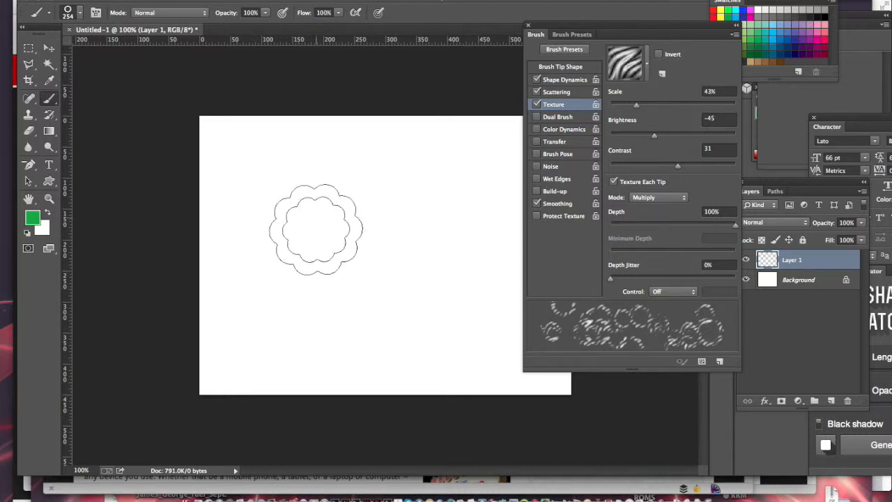
{"action": "mouse_move", "coordinate": [259, 181]}
{"action": "left_mouse_down"}
{"action": "mouse_move", "coordinate": [409, 256]}
{"action": "mouse_move", "coordinate": [450, 301]}
{"action": "mouse_move", "coordinate": [471, 269]}
{"action": "left_mouse_up"}
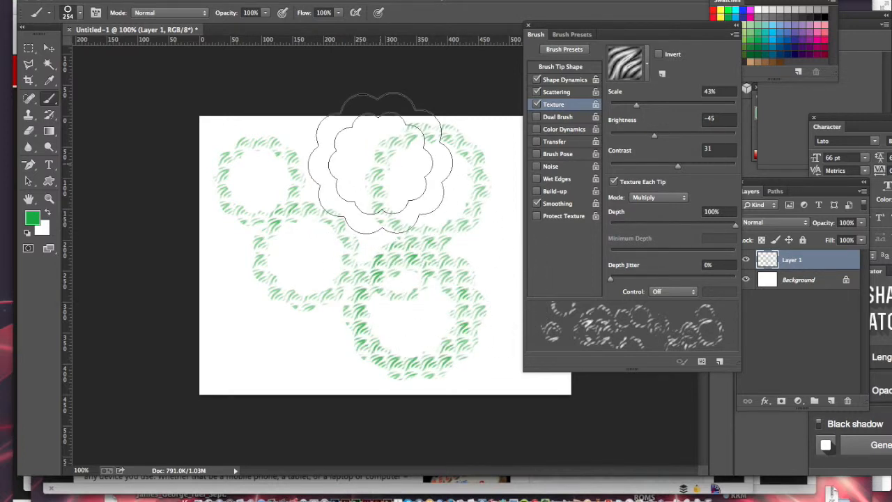
{"action": "key", "text": "super+z"}
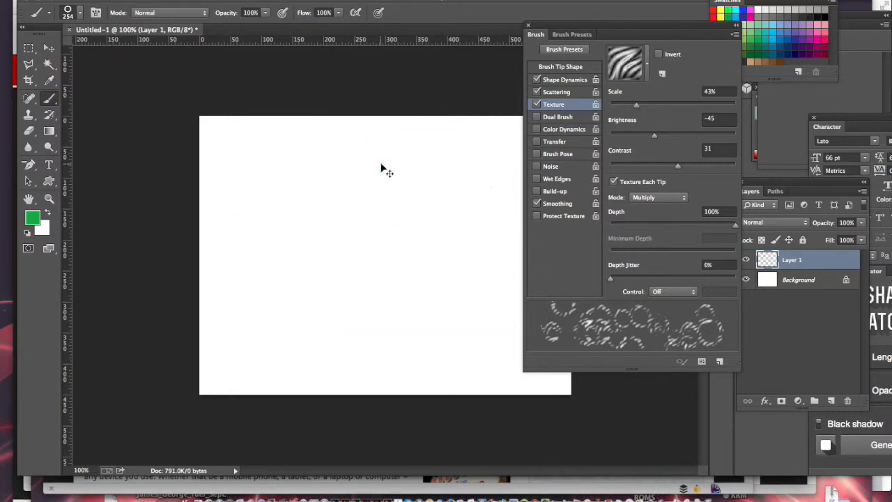
Change the brush texture to the black-and-white woven pattern, and paint a test stroke and undo it.
{"action": "left_click", "coordinate": [642, 68]}
{"action": "left_click", "coordinate": [587, 99]}
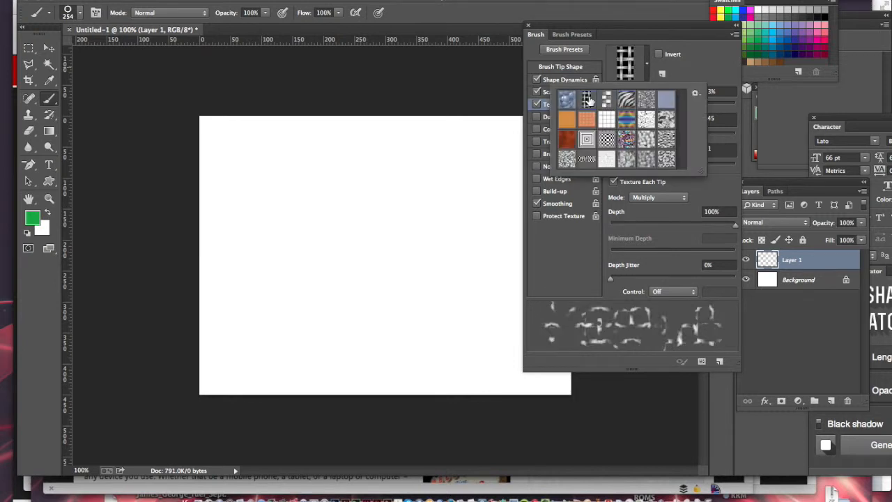
{"action": "mouse_move", "coordinate": [277, 192]}
{"action": "left_mouse_down"}
{"action": "mouse_move", "coordinate": [357, 239]}
{"action": "mouse_move", "coordinate": [491, 338]}
{"action": "left_mouse_up"}
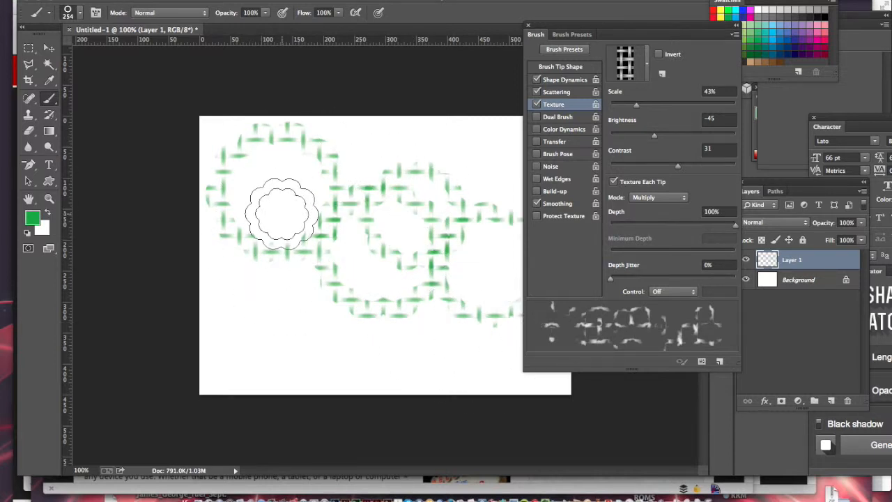
{"action": "key", "text": "super+z"}
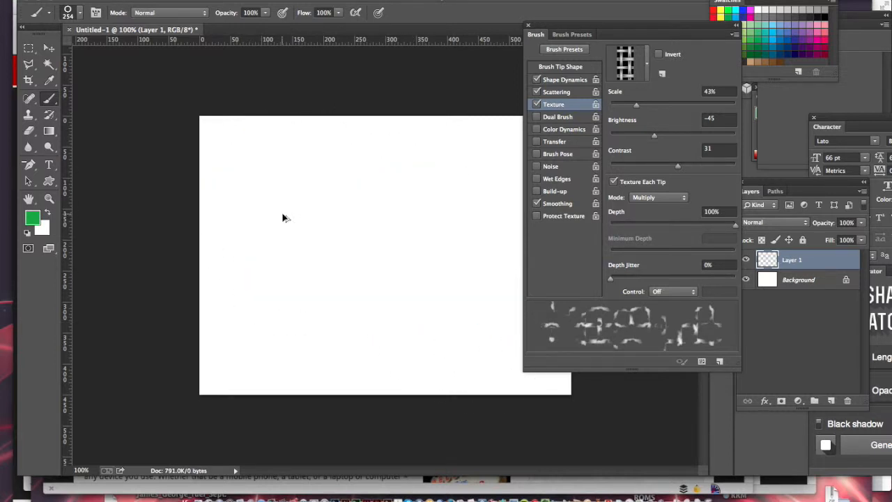
Change the brush texture to the grainy grey noise pattern and paint overlapping rings across the canvas.
{"action": "left_click", "coordinate": [648, 64]}
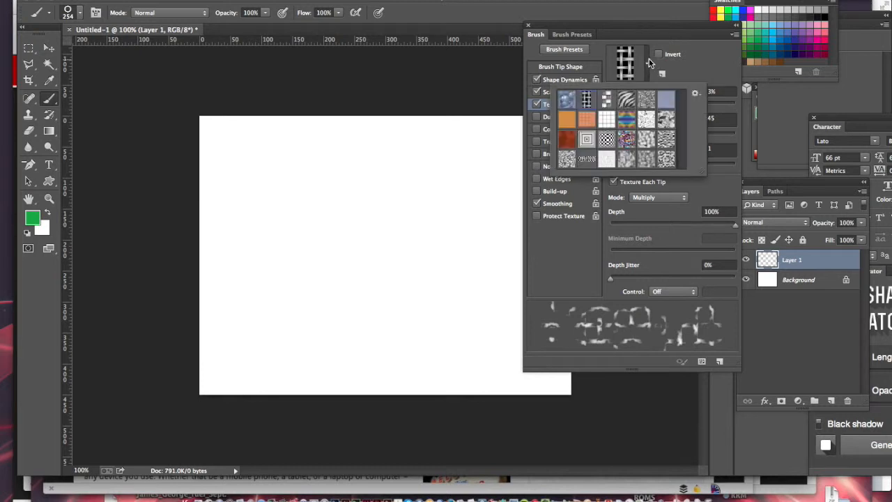
{"action": "left_click", "coordinate": [647, 95]}
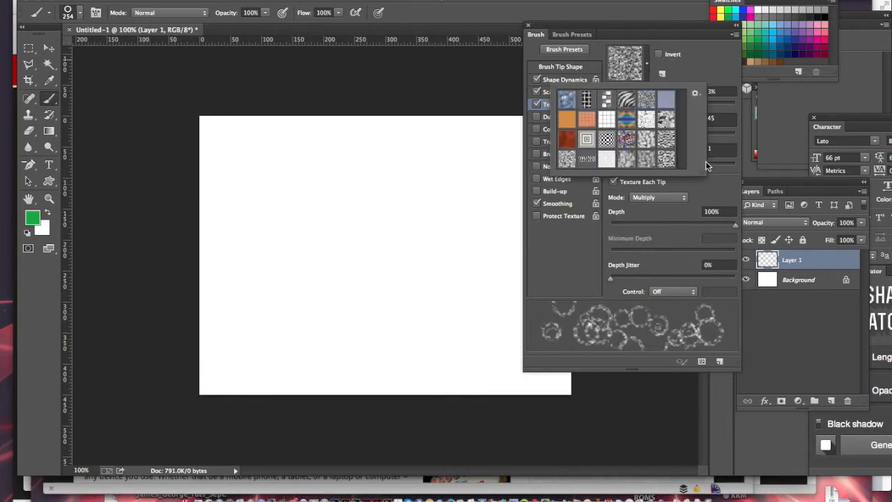
{"action": "left_click", "coordinate": [249, 169]}
{"action": "mouse_move", "coordinate": [249, 169]}
{"action": "left_mouse_down"}
{"action": "mouse_move", "coordinate": [297, 208]}
{"action": "mouse_move", "coordinate": [401, 257]}
{"action": "mouse_move", "coordinate": [482, 338]}
{"action": "mouse_move", "coordinate": [341, 333]}
{"action": "mouse_move", "coordinate": [259, 248]}
{"action": "mouse_move", "coordinate": [292, 307]}
{"action": "mouse_move", "coordinate": [317, 321]}
{"action": "mouse_move", "coordinate": [451, 288]}
{"action": "mouse_move", "coordinate": [424, 275]}
{"action": "mouse_move", "coordinate": [463, 325]}
{"action": "mouse_move", "coordinate": [476, 239]}
{"action": "mouse_move", "coordinate": [400, 206]}
{"action": "mouse_move", "coordinate": [363, 205]}
{"action": "mouse_move", "coordinate": [302, 232]}
{"action": "mouse_move", "coordinate": [388, 267]}
{"action": "mouse_move", "coordinate": [413, 327]}
{"action": "mouse_move", "coordinate": [456, 333]}
{"action": "mouse_move", "coordinate": [423, 200]}
{"action": "left_mouse_up"}
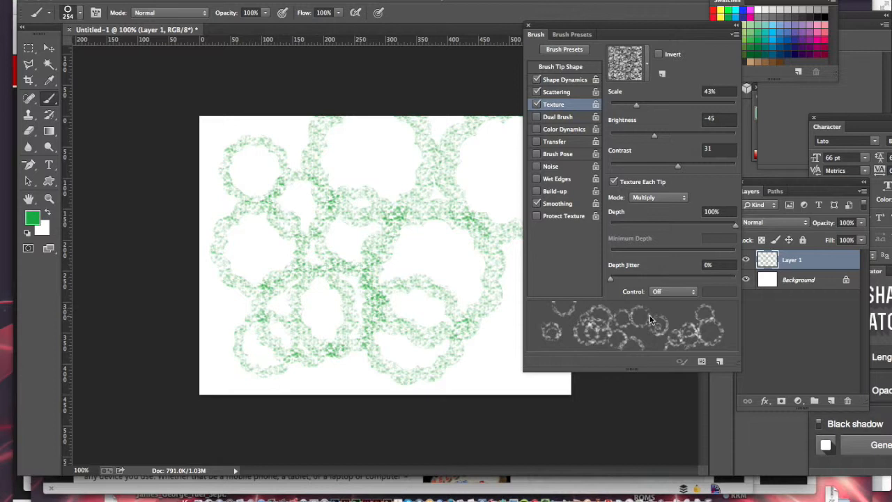
Turn off the brush texture and undo all the grainy rings until the canvas is blank.
{"action": "left_click", "coordinate": [536, 104]}
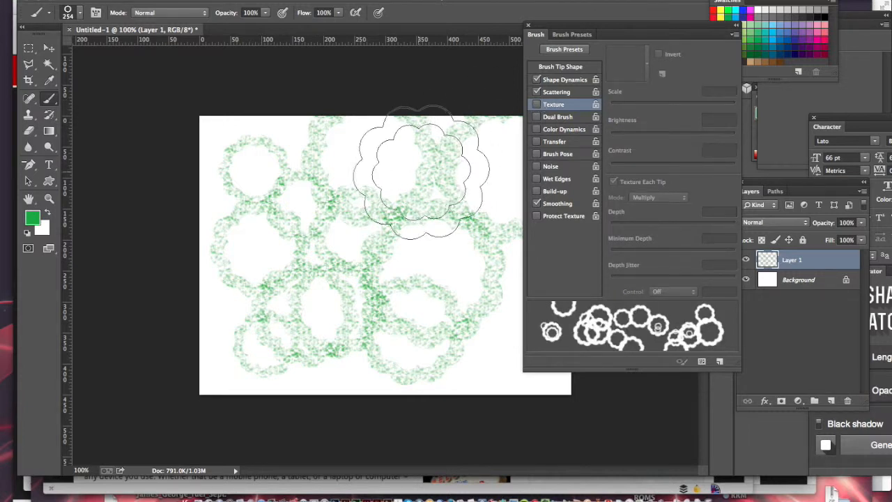
{"action": "key", "text": "super+z"}
{"action": "key", "text": "super+alt+z"}
{"action": "key", "text": "super+alt+z"}
{"action": "key", "text": "super+alt+z"}
{"action": "key", "text": "super+alt+z"}
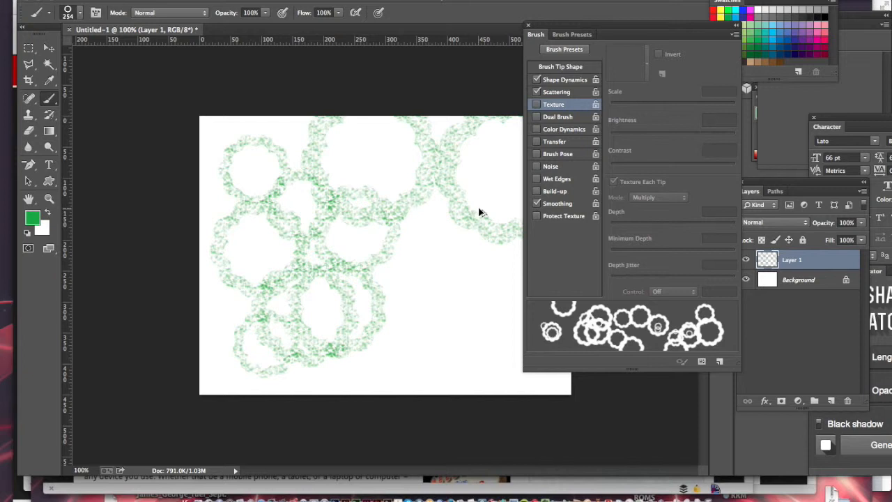
Turn on Dual Brush for the ring brush with its mode set to Multiply.
{"action": "left_click", "coordinate": [555, 117]}
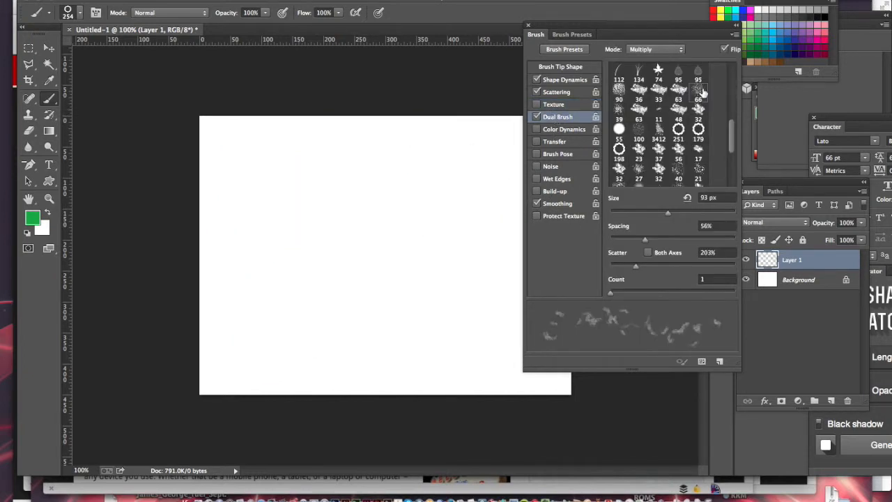
{"action": "left_click", "coordinate": [644, 49]}
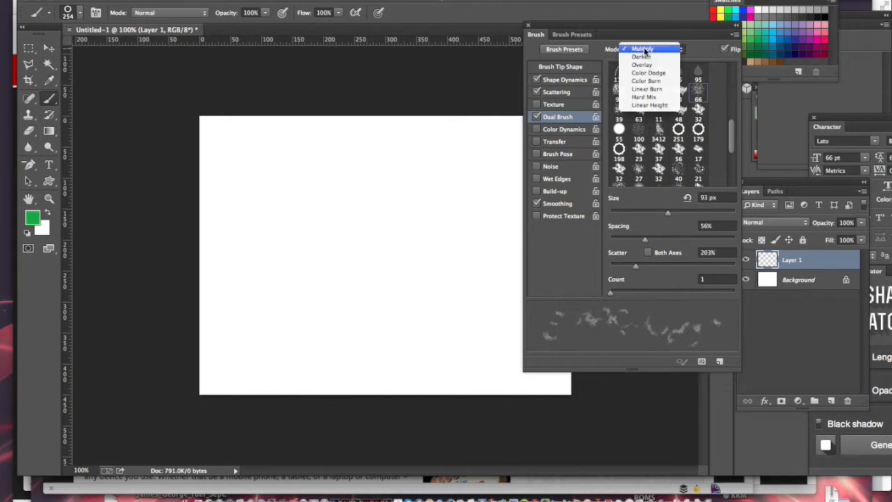
{"action": "left_click", "coordinate": [645, 49]}
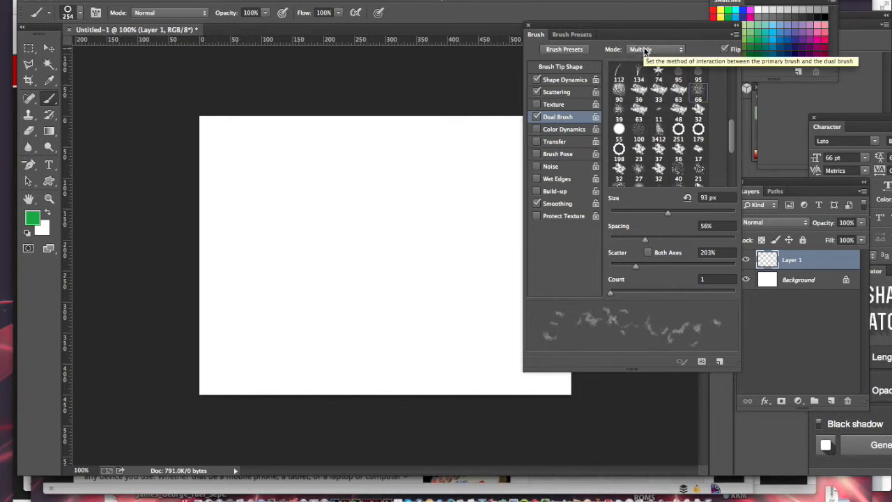
Try the Darken, Color Dodge and Overlay modes for the dual brush, then return the mode to Multiply.
{"action": "left_click", "coordinate": [644, 50]}
{"action": "left_click", "coordinate": [642, 57]}
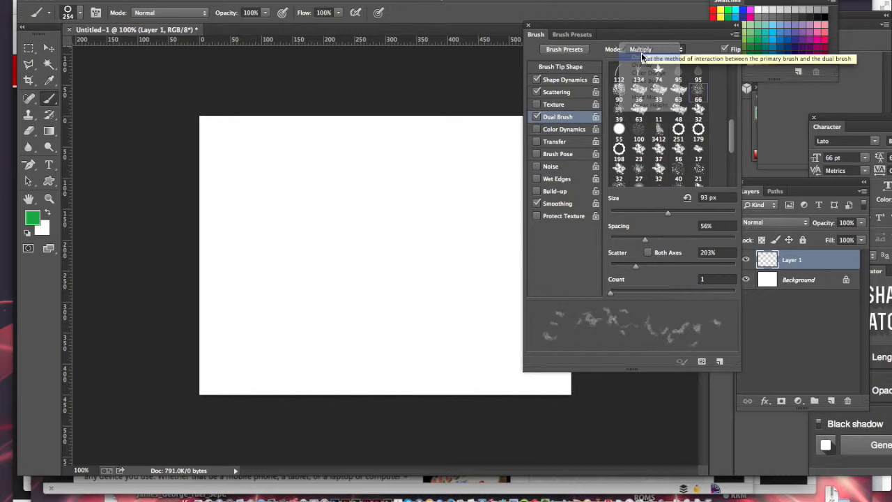
{"action": "left_click", "coordinate": [641, 52]}
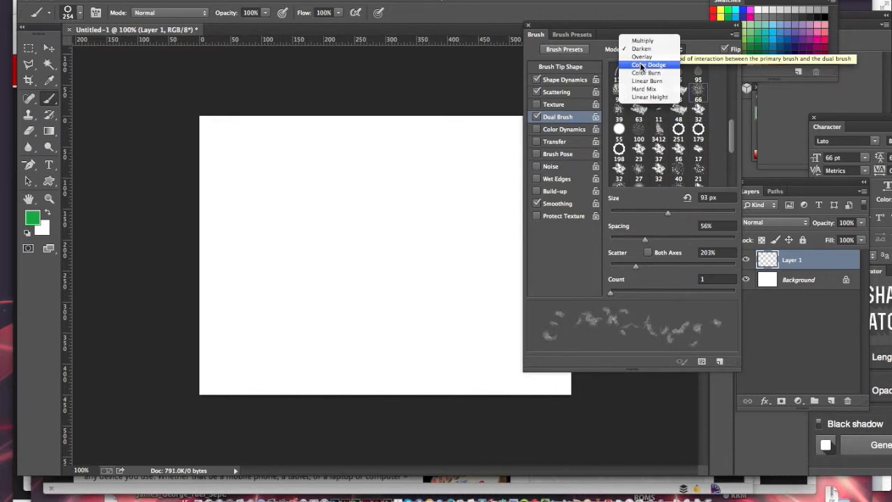
{"action": "left_click", "coordinate": [641, 65]}
{"action": "left_click", "coordinate": [641, 53]}
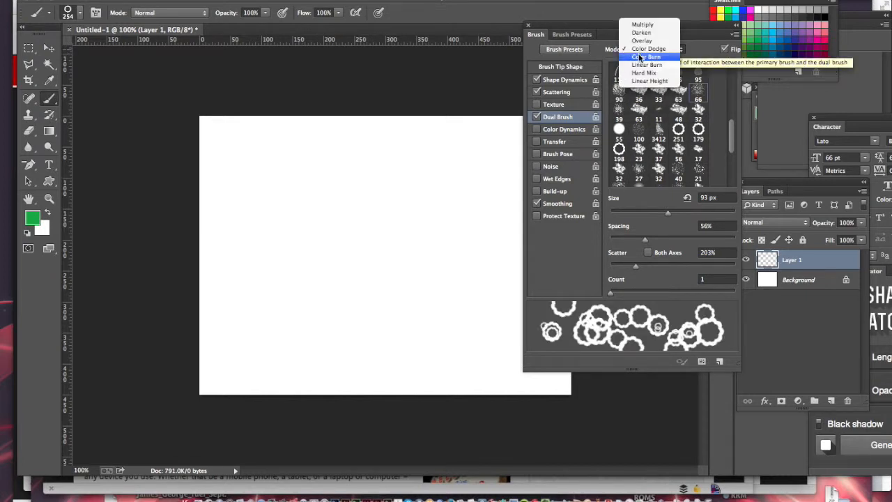
{"action": "left_click", "coordinate": [637, 40]}
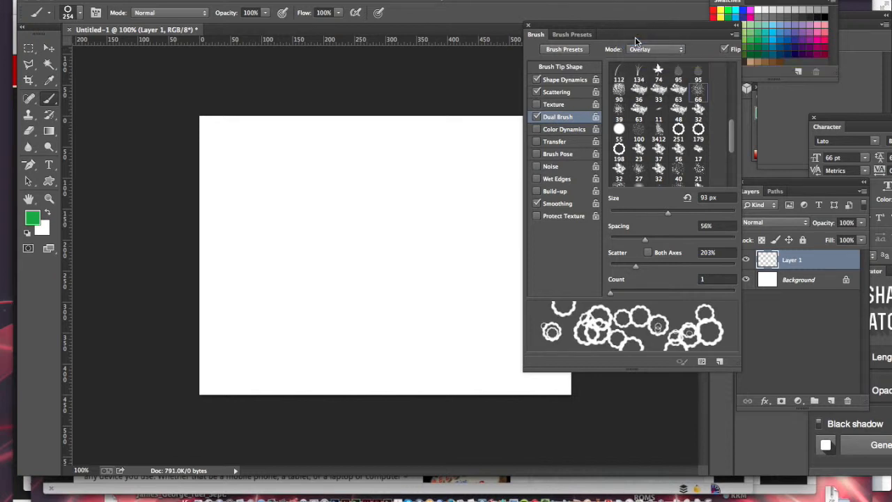
{"action": "left_click", "coordinate": [642, 46]}
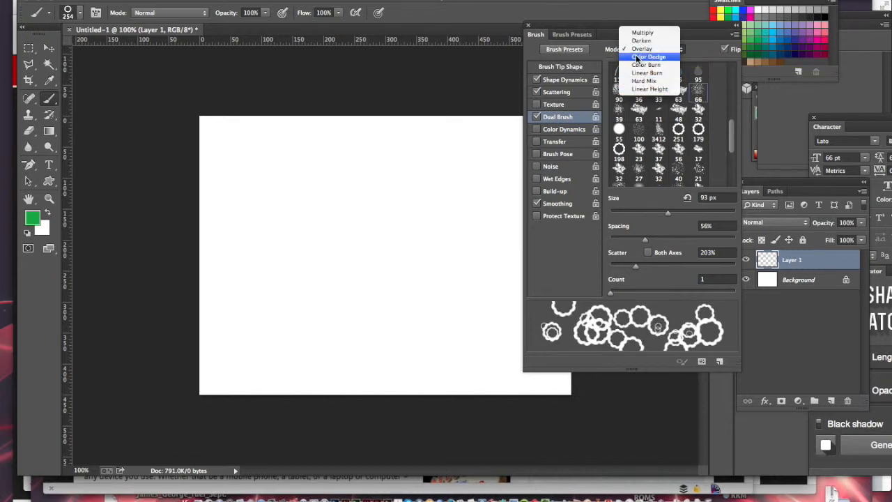
{"action": "left_click", "coordinate": [641, 32]}
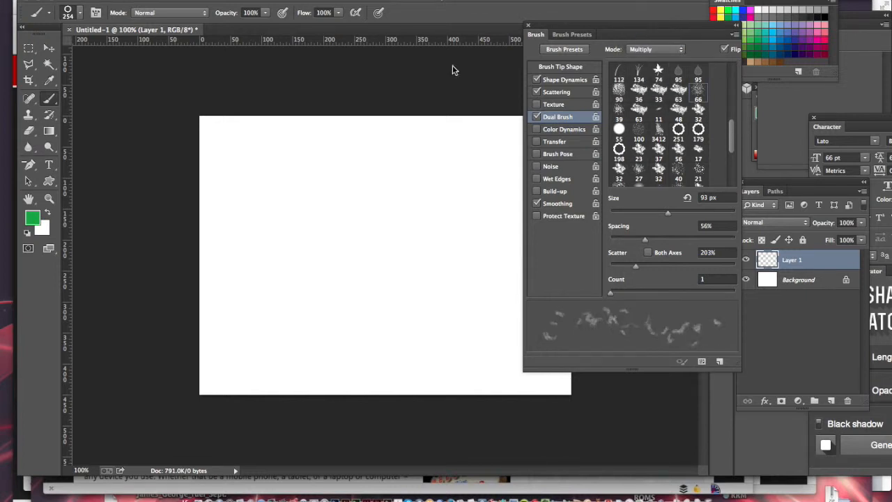
Keep the dual brush in Multiply mode and choose the 40 px speckled tip as its second brush.
{"action": "left_click", "coordinate": [644, 50]}
{"action": "left_click", "coordinate": [644, 51]}
{"action": "left_click_drag", "start_coordinate": [732, 121], "coordinate": [732, 136]}
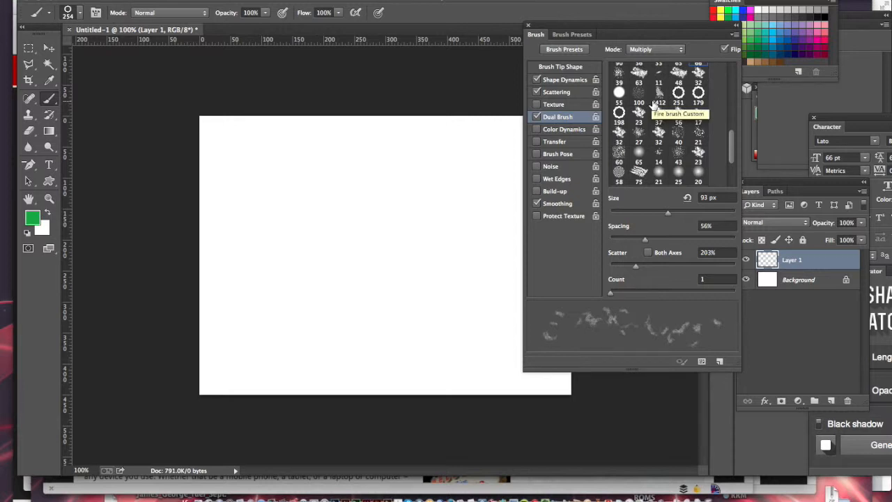
{"action": "left_click", "coordinate": [678, 133]}
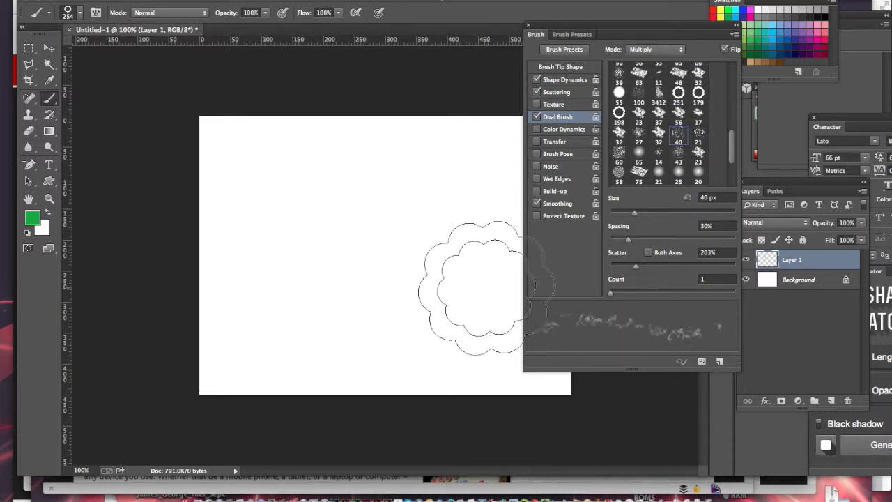
Test the speckled dual brush on the canvas, undo the strokes, and switch the brush from Dual Brush back to Texture.
{"action": "mouse_move", "coordinate": [296, 259]}
{"action": "left_mouse_down"}
{"action": "mouse_move", "coordinate": [448, 241]}
{"action": "mouse_move", "coordinate": [273, 191]}
{"action": "mouse_move", "coordinate": [428, 339]}
{"action": "mouse_move", "coordinate": [428, 223]}
{"action": "mouse_move", "coordinate": [265, 155]}
{"action": "left_mouse_up"}
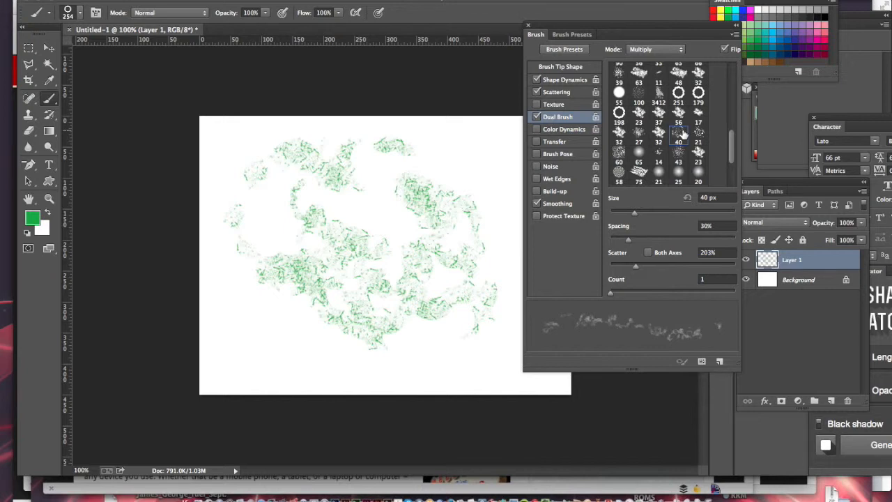
{"action": "left_click", "coordinate": [537, 117]}
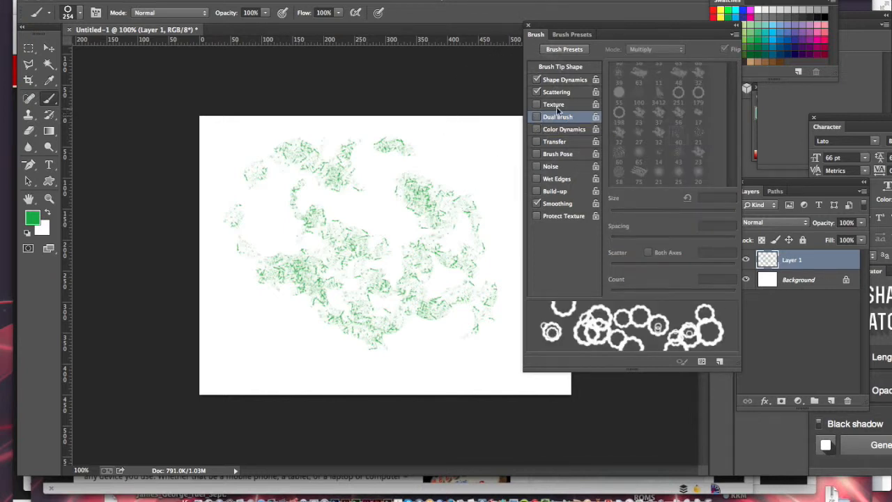
{"action": "left_click", "coordinate": [557, 106]}
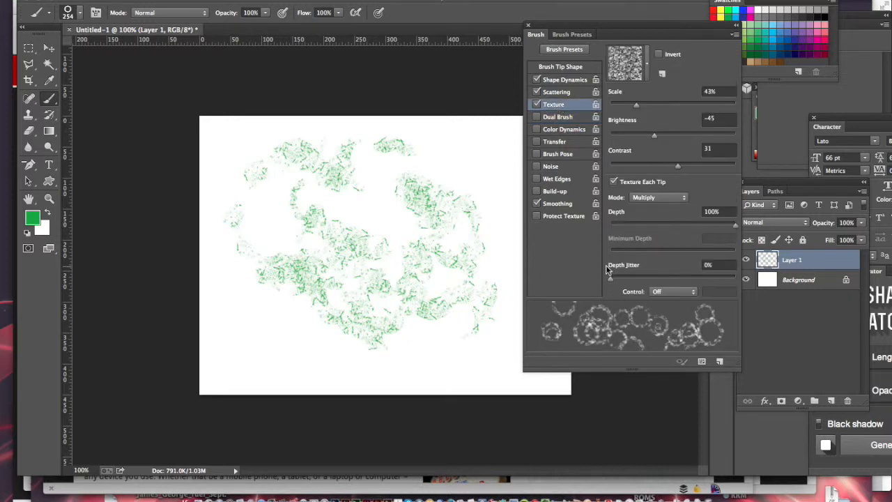
{"action": "key", "text": "alt+super+z"}
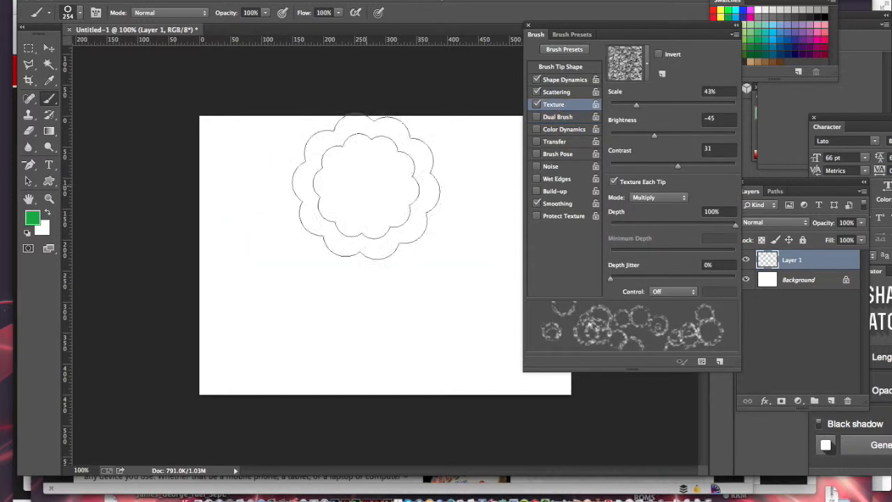
Turn on Color Dynamics for the ring brush and set the background color to a saturated blue with hue 232°.
{"action": "left_click", "coordinate": [573, 129]}
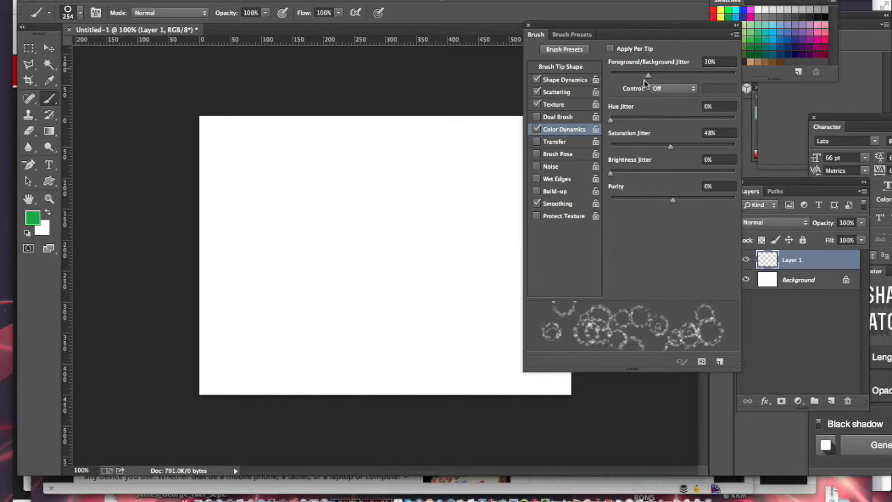
{"action": "left_click", "coordinate": [45, 226]}
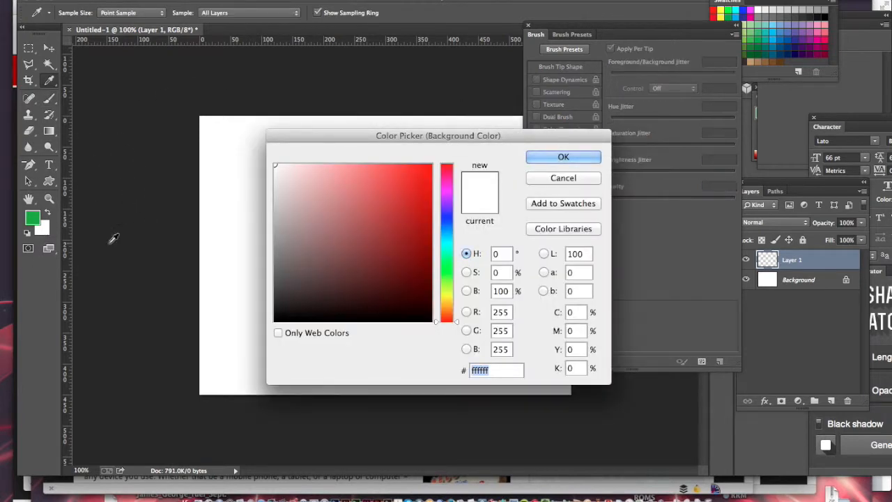
{"action": "left_click", "coordinate": [448, 218]}
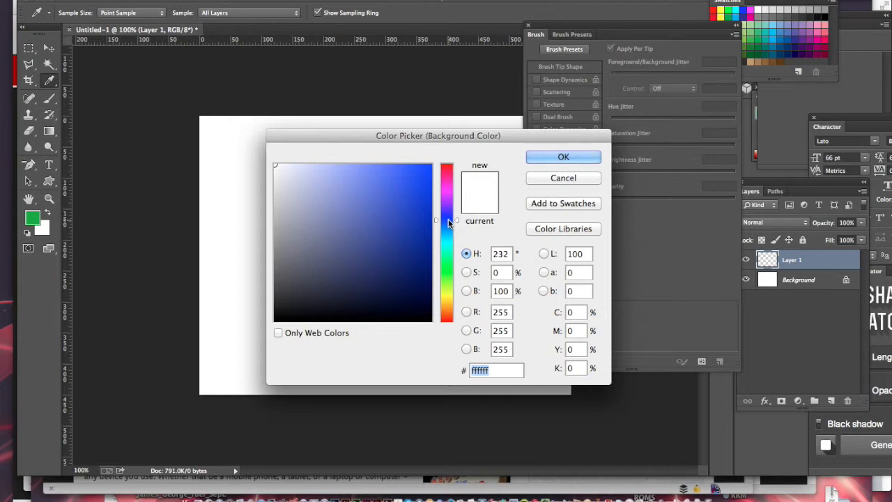
{"action": "left_click", "coordinate": [406, 183]}
{"action": "left_click_drag", "start_coordinate": [407, 182], "coordinate": [430, 169]}
{"action": "left_click", "coordinate": [535, 160]}
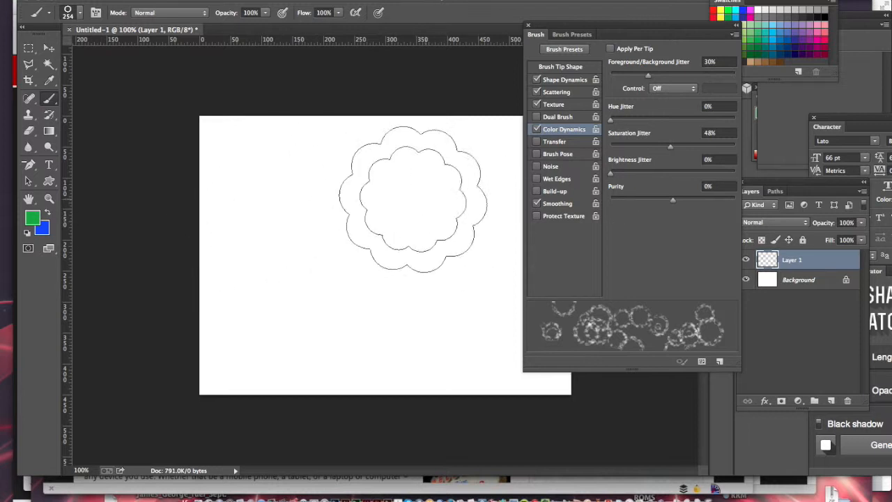
Paint overlapping textured rings across the canvas to test the 30% foreground/background jitter.
{"action": "mouse_move", "coordinate": [279, 199]}
{"action": "left_mouse_down"}
{"action": "mouse_move", "coordinate": [394, 259]}
{"action": "mouse_move", "coordinate": [438, 334]}
{"action": "mouse_move", "coordinate": [333, 298]}
{"action": "mouse_move", "coordinate": [237, 217]}
{"action": "mouse_move", "coordinate": [528, 349]}
{"action": "mouse_move", "coordinate": [522, 374]}
{"action": "mouse_move", "coordinate": [278, 406]}
{"action": "left_mouse_up"}
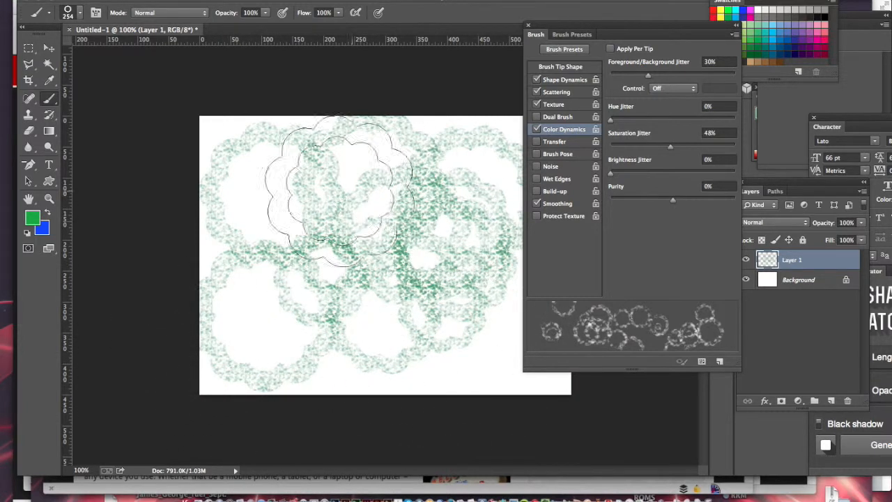
{"action": "mouse_move", "coordinate": [456, 188]}
{"action": "left_mouse_down"}
{"action": "mouse_move", "coordinate": [388, 189]}
{"action": "mouse_move", "coordinate": [388, 143]}
{"action": "mouse_move", "coordinate": [408, 209]}
{"action": "left_mouse_up"}
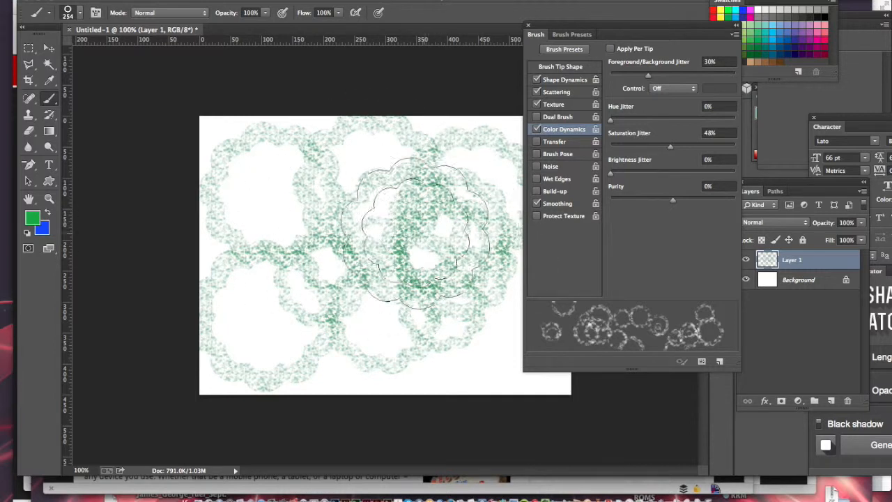
Set Foreground/Background Jitter to 100%, try it with more rings, and clear the canvas.
{"action": "left_click_drag", "start_coordinate": [648, 74], "coordinate": [769, 94]}
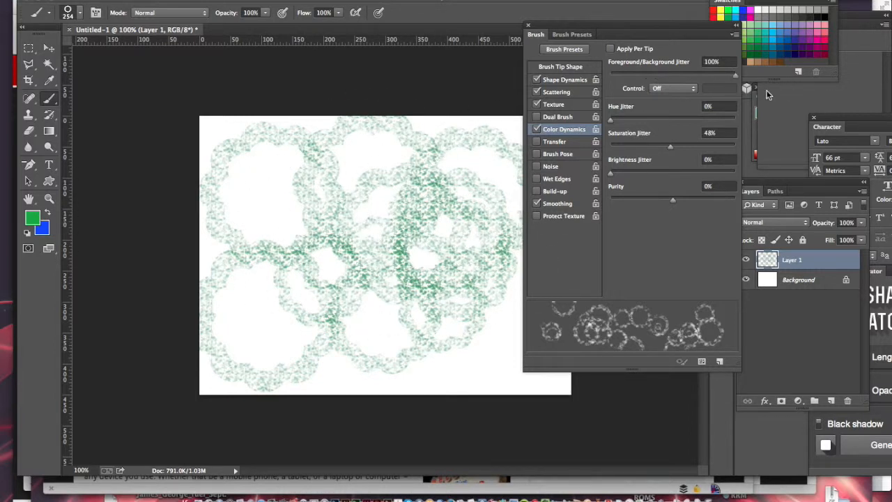
{"action": "key", "text": "super+z"}
{"action": "mouse_move", "coordinate": [261, 188]}
{"action": "left_mouse_down"}
{"action": "mouse_move", "coordinate": [491, 322]}
{"action": "mouse_move", "coordinate": [403, 262]}
{"action": "mouse_move", "coordinate": [332, 168]}
{"action": "mouse_move", "coordinate": [334, 252]}
{"action": "mouse_move", "coordinate": [456, 342]}
{"action": "mouse_move", "coordinate": [510, 363]}
{"action": "mouse_move", "coordinate": [334, 307]}
{"action": "mouse_move", "coordinate": [229, 338]}
{"action": "left_mouse_up"}
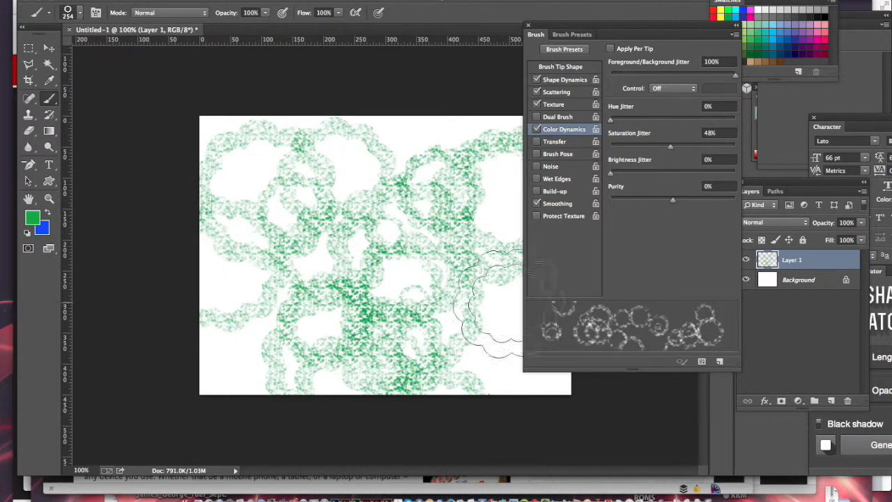
{"action": "key", "text": "BackSpace"}
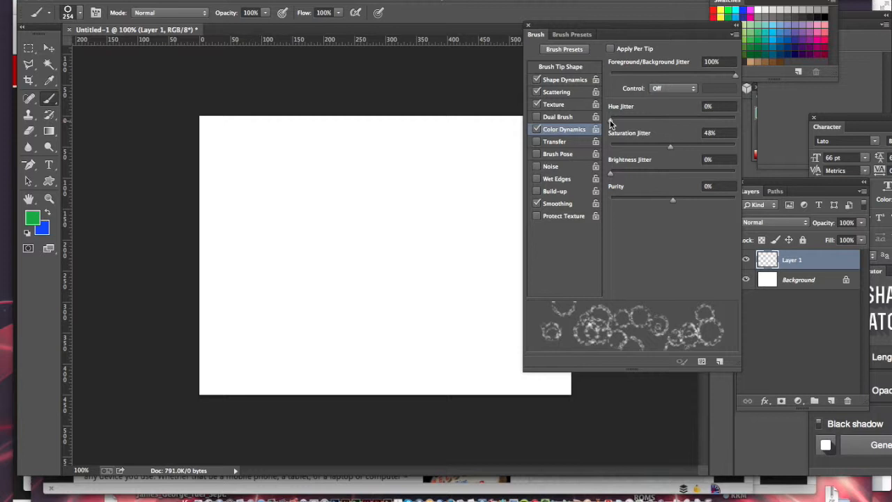
Set Hue Jitter to 33% and turn on Apply Per Tip, covering the canvas with multicolored test rings.
{"action": "left_click_drag", "start_coordinate": [637, 125], "coordinate": [647, 128]}
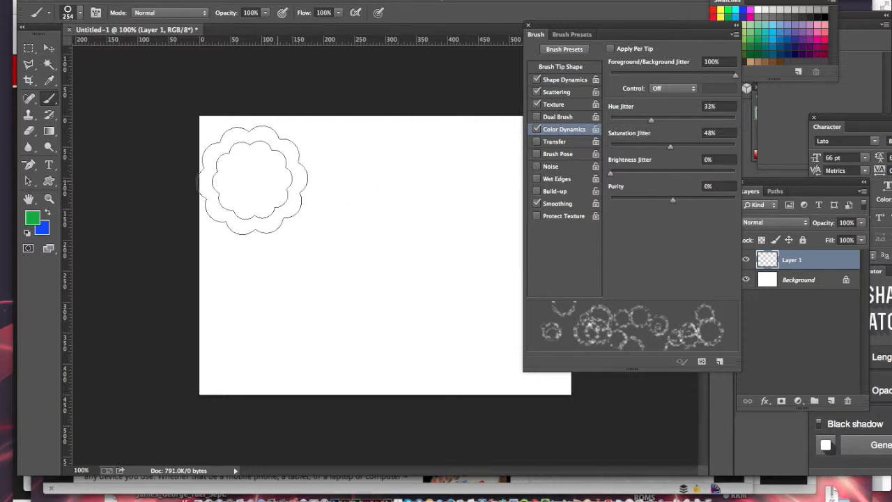
{"action": "mouse_move", "coordinate": [249, 179]}
{"action": "left_mouse_down"}
{"action": "mouse_move", "coordinate": [330, 223]}
{"action": "mouse_move", "coordinate": [369, 273]}
{"action": "mouse_move", "coordinate": [478, 328]}
{"action": "left_mouse_up"}
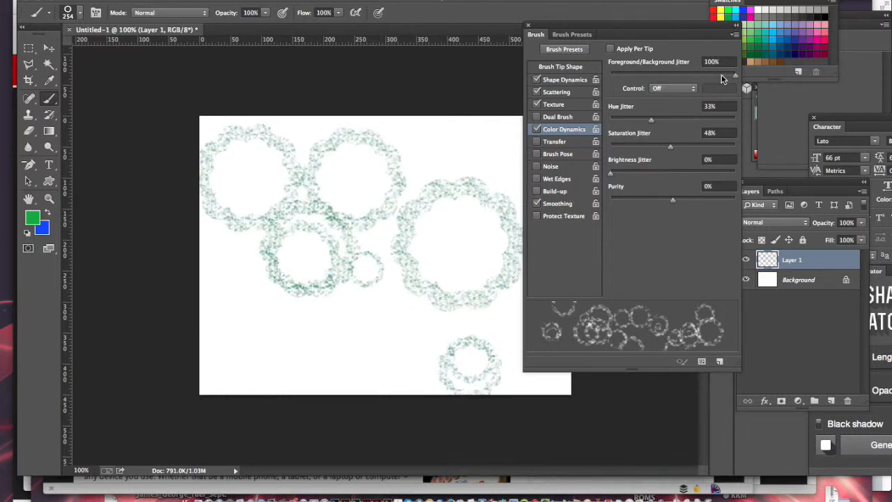
{"action": "left_click", "coordinate": [611, 49]}
{"action": "mouse_move", "coordinate": [358, 169]}
{"action": "left_mouse_down"}
{"action": "mouse_move", "coordinate": [256, 350]}
{"action": "mouse_move", "coordinate": [481, 183]}
{"action": "mouse_move", "coordinate": [491, 146]}
{"action": "mouse_move", "coordinate": [383, 277]}
{"action": "mouse_move", "coordinate": [377, 370]}
{"action": "mouse_move", "coordinate": [489, 397]}
{"action": "mouse_move", "coordinate": [453, 327]}
{"action": "mouse_move", "coordinate": [268, 206]}
{"action": "mouse_move", "coordinate": [244, 167]}
{"action": "mouse_move", "coordinate": [484, 348]}
{"action": "mouse_move", "coordinate": [338, 299]}
{"action": "mouse_move", "coordinate": [259, 326]}
{"action": "left_mouse_up"}
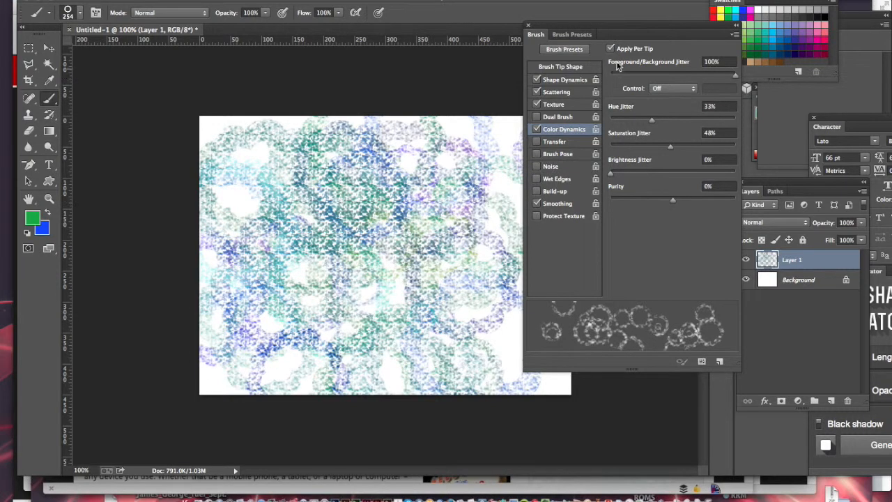
{"action": "mouse_move", "coordinate": [397, 119]}
{"action": "left_mouse_down"}
{"action": "mouse_move", "coordinate": [390, 209]}
{"action": "mouse_move", "coordinate": [216, 174]}
{"action": "mouse_move", "coordinate": [517, 390]}
{"action": "mouse_move", "coordinate": [209, 202]}
{"action": "mouse_move", "coordinate": [475, 302]}
{"action": "mouse_move", "coordinate": [341, 268]}
{"action": "left_mouse_up"}
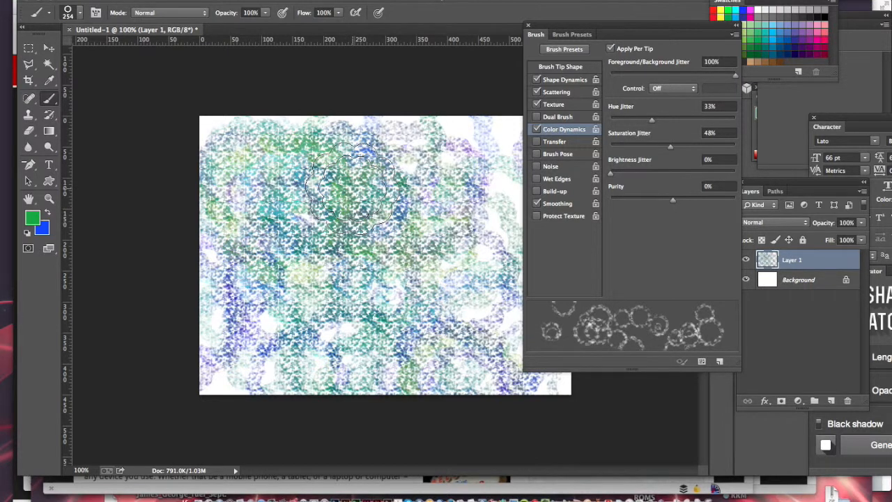
Undo all the multicolored rings until the canvas is blank.
{"action": "key", "text": "ctrl+alt+z"}
{"action": "key", "text": "ctrl+alt+z"}
{"action": "key", "text": "ctrl+alt+z"}
{"action": "key", "text": "ctrl+alt+z"}
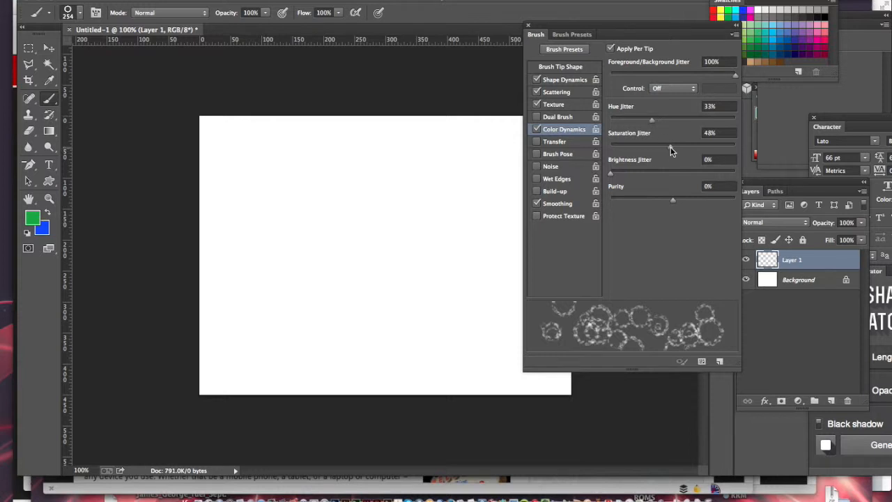
Set Saturation Jitter to 100% and stamp test rings at four spots on the canvas.
{"action": "left_click_drag", "start_coordinate": [670, 150], "coordinate": [735, 149]}
{"action": "left_click", "coordinate": [241, 157]}
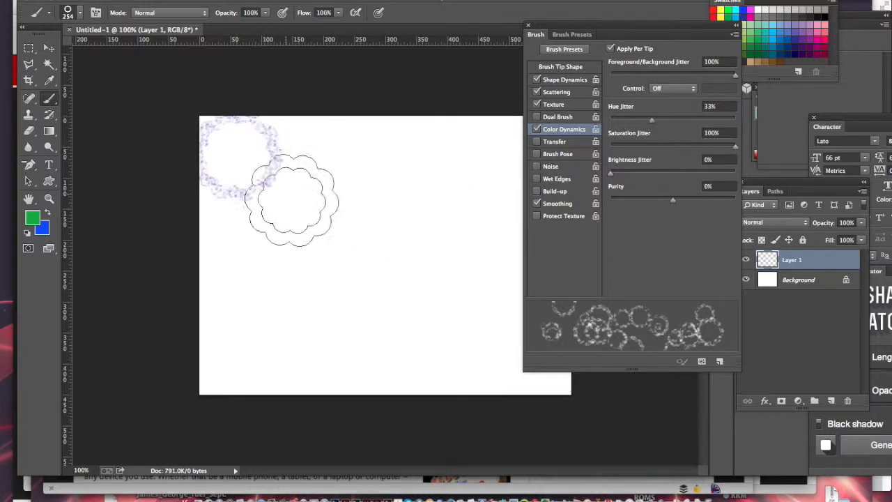
{"action": "left_click", "coordinate": [338, 165]}
{"action": "left_click", "coordinate": [270, 324]}
{"action": "left_click", "coordinate": [445, 282]}
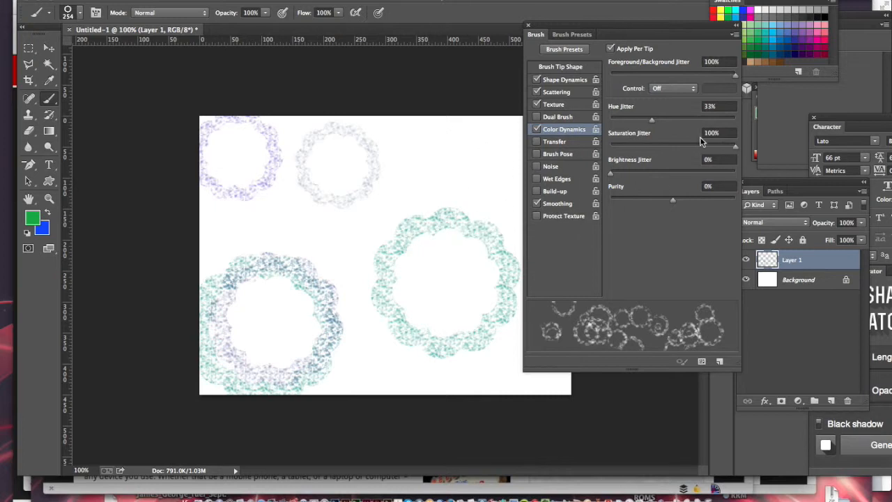
Set Brightness Jitter to 78% and paint overlapping test rings across the canvas.
{"action": "left_click_drag", "start_coordinate": [611, 172], "coordinate": [707, 183]}
{"action": "mouse_move", "coordinate": [269, 169]}
{"action": "left_mouse_down"}
{"action": "mouse_move", "coordinate": [429, 193]}
{"action": "mouse_move", "coordinate": [471, 178]}
{"action": "mouse_move", "coordinate": [395, 265]}
{"action": "mouse_move", "coordinate": [312, 310]}
{"action": "mouse_move", "coordinate": [358, 355]}
{"action": "mouse_move", "coordinate": [469, 365]}
{"action": "mouse_move", "coordinate": [464, 317]}
{"action": "mouse_move", "coordinate": [349, 174]}
{"action": "mouse_move", "coordinate": [303, 153]}
{"action": "mouse_move", "coordinate": [283, 272]}
{"action": "mouse_move", "coordinate": [445, 293]}
{"action": "left_mouse_up"}
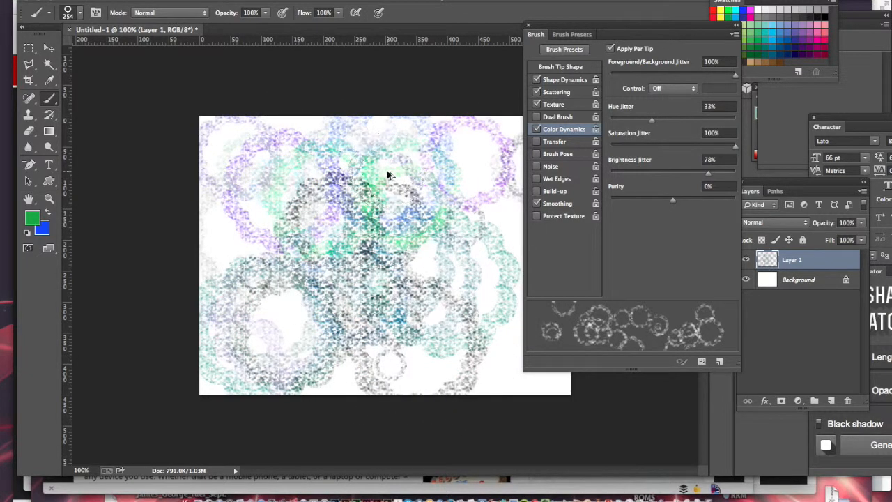
Undo all the painted rings until the canvas is blank and switch to the Move tool.
{"action": "key", "text": "super+alt+z"}
{"action": "key", "text": "super+alt+z"}
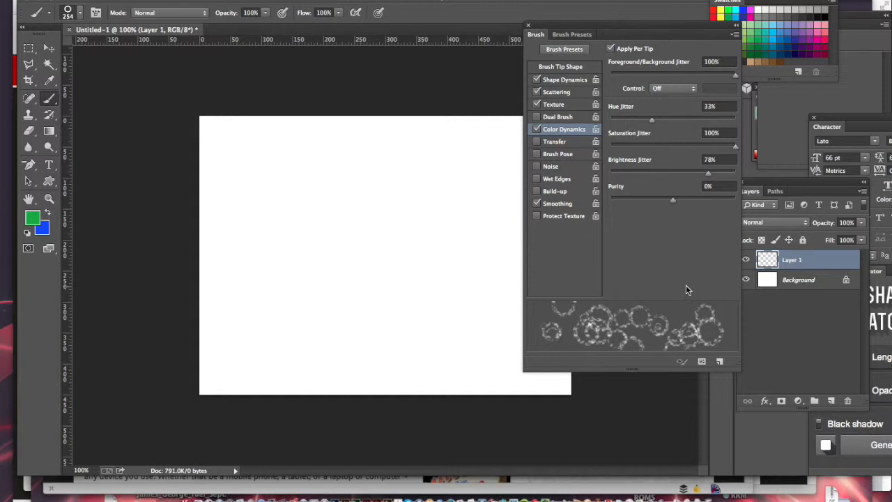
{"action": "left_click", "coordinate": [52, 48]}
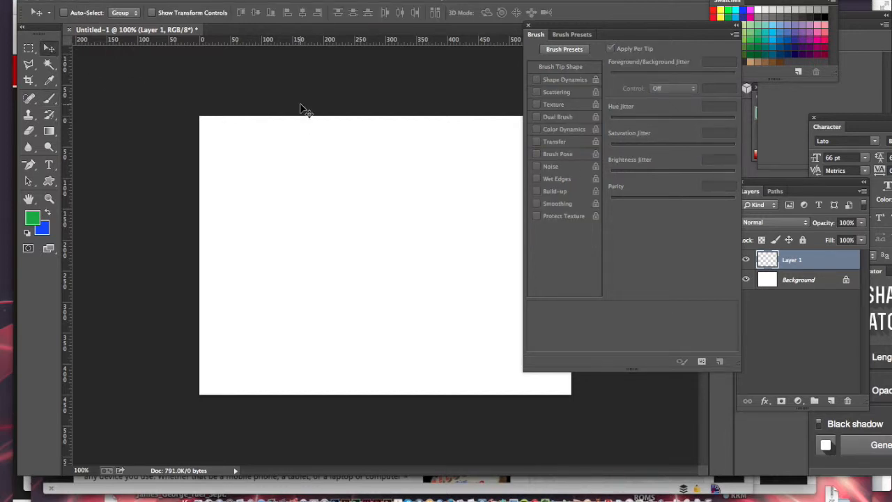